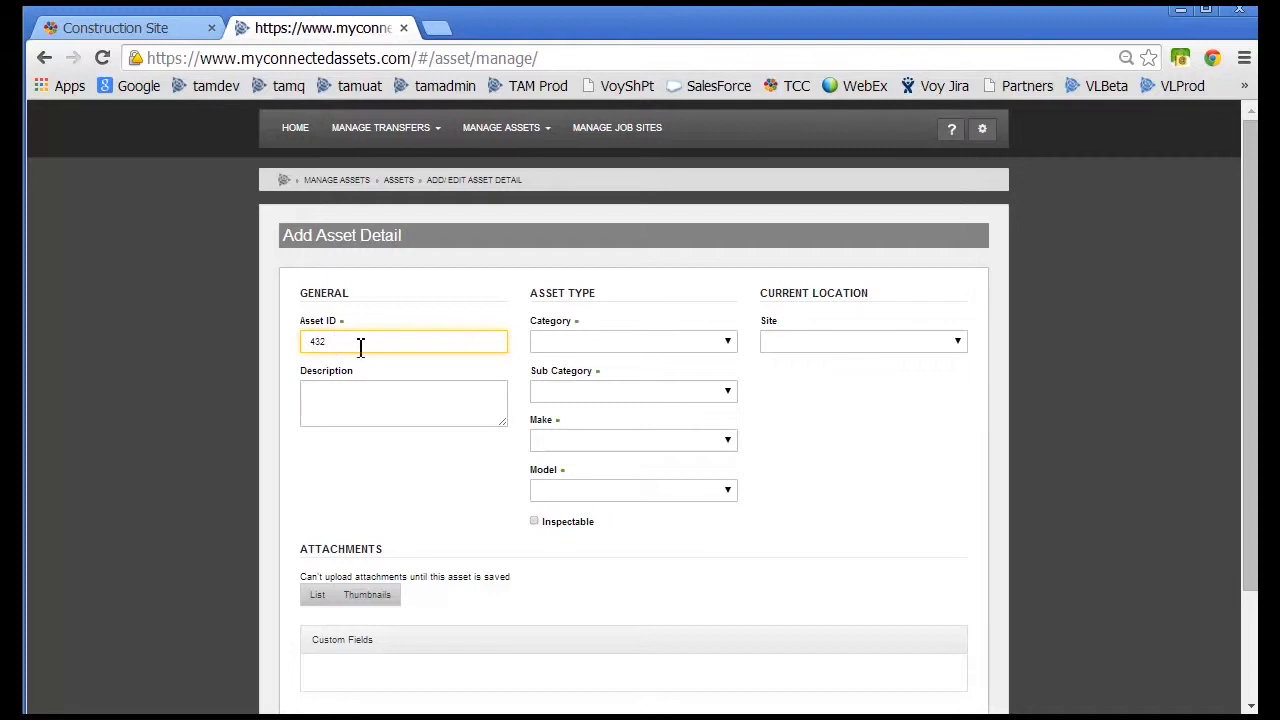
- Describe asset 432 as "CAT Dozer D6N" and classify it under category Earthmoving Eq, sub category Dozer
{"action": "left_click", "coordinate": [328, 398]}
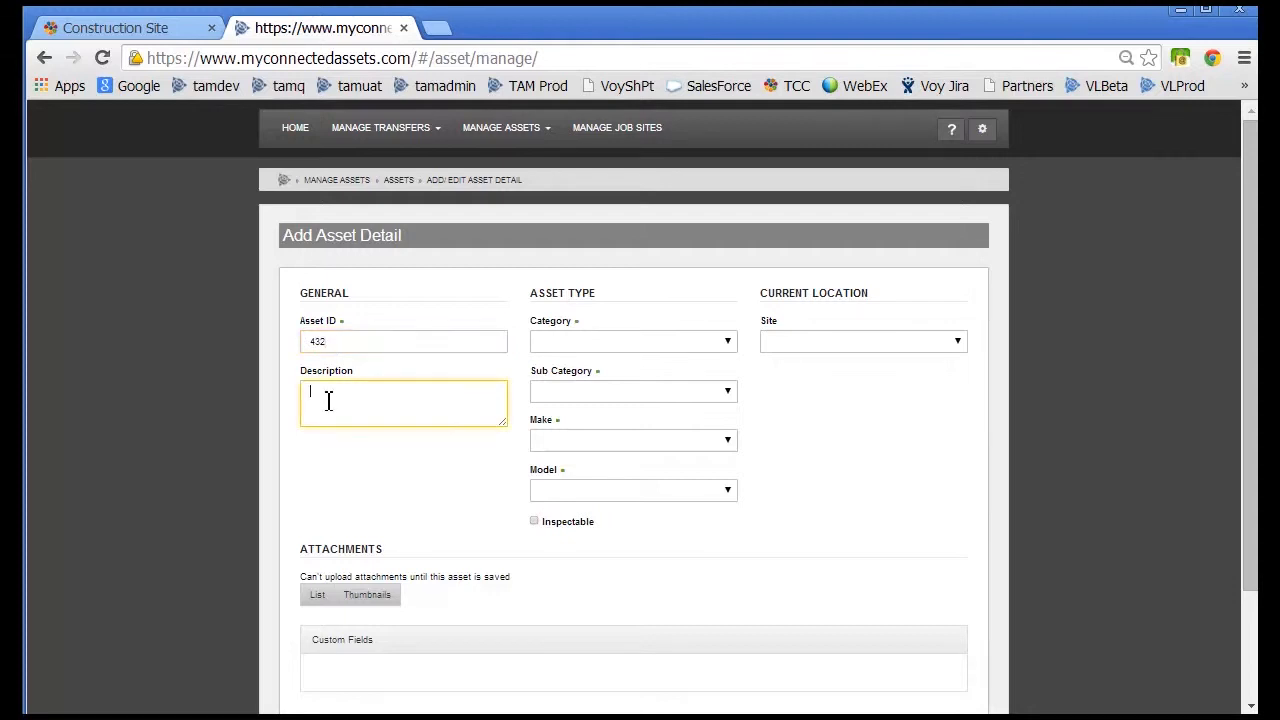
{"action": "type", "text": "CAT Dozer D6N"}
{"action": "left_click", "coordinate": [630, 340]}
{"action": "left_click", "coordinate": [685, 410]}
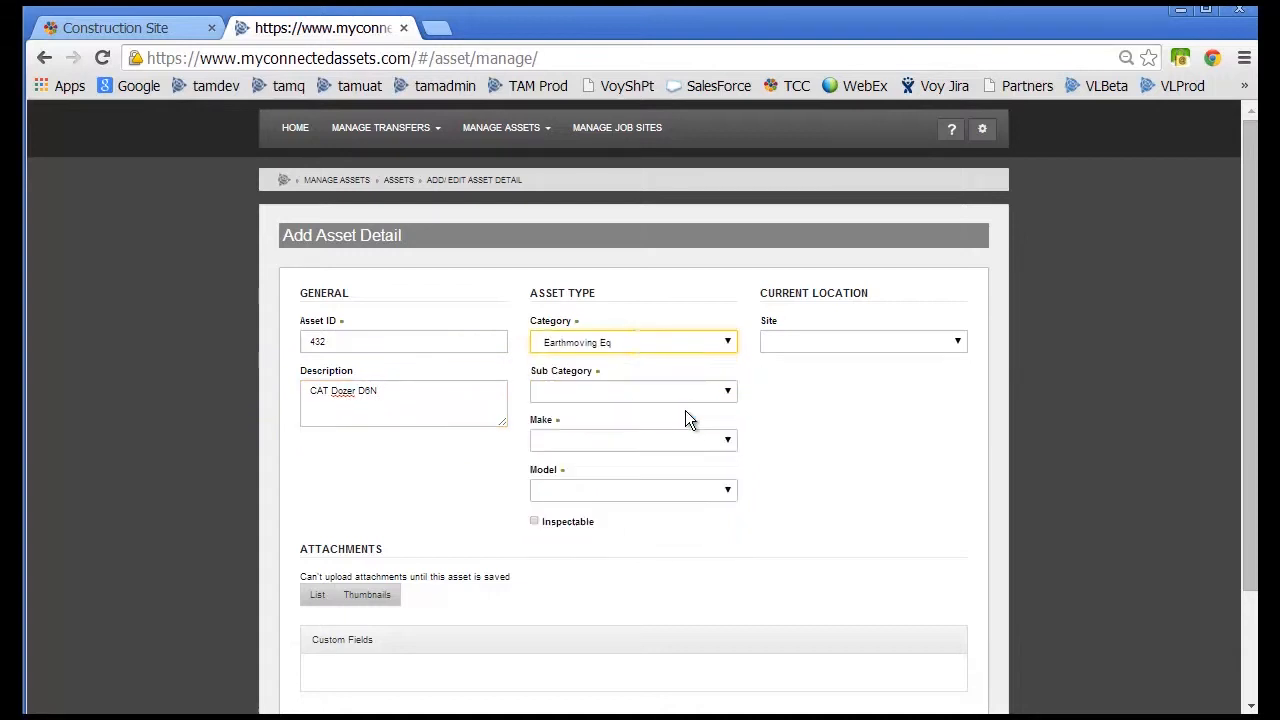
{"action": "left_click", "coordinate": [727, 395]}
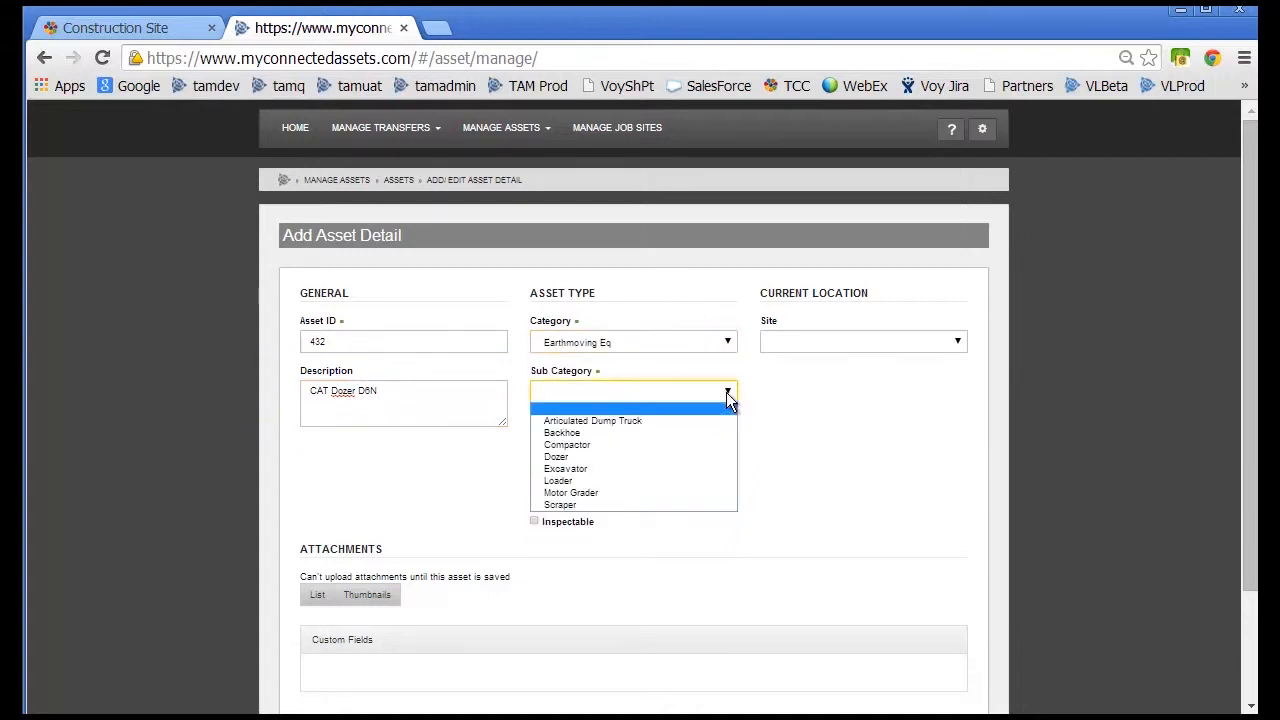
{"action": "left_click", "coordinate": [707, 455]}
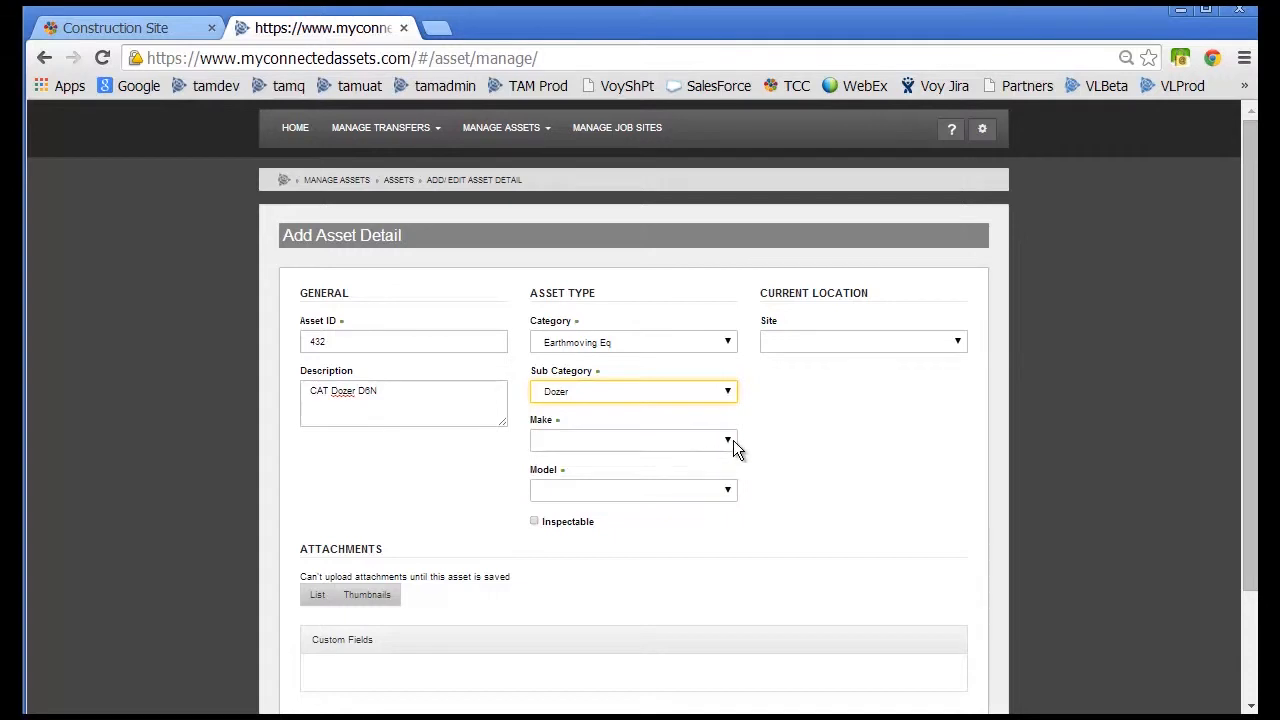
- Set the dozer's make to CAT and its model to D6N
{"action": "left_click", "coordinate": [730, 441]}
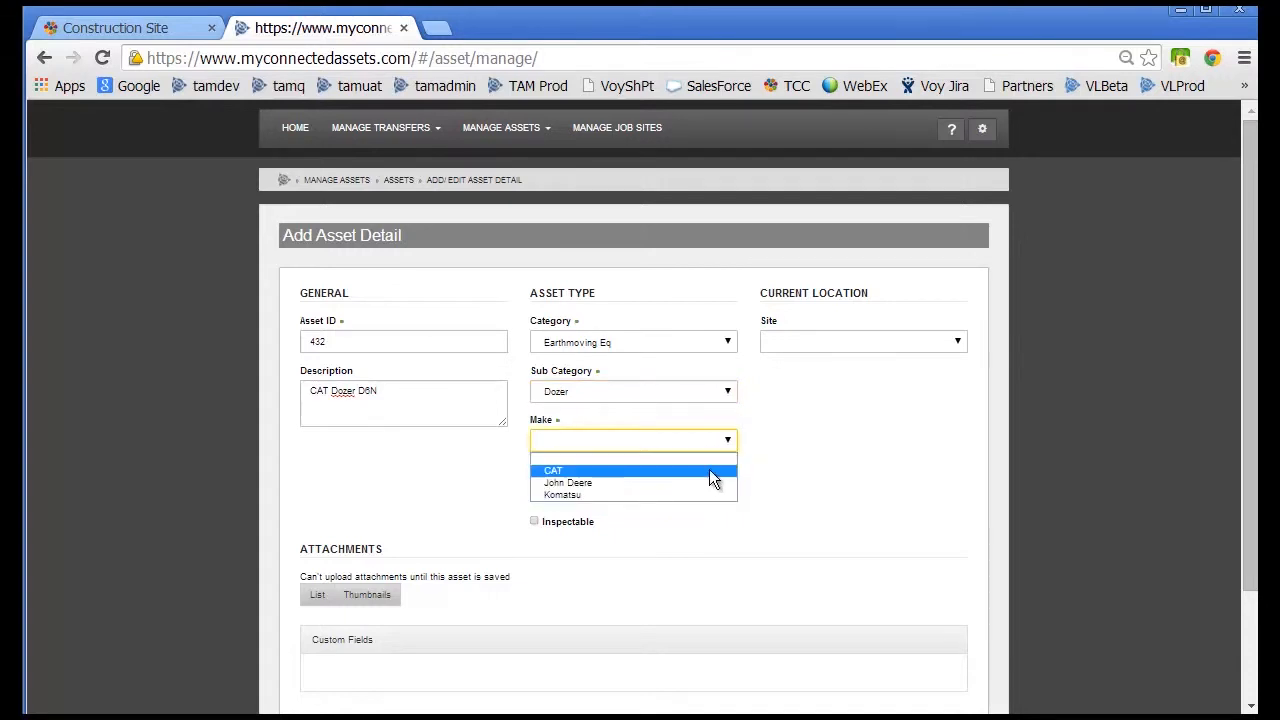
{"action": "left_click", "coordinate": [706, 472]}
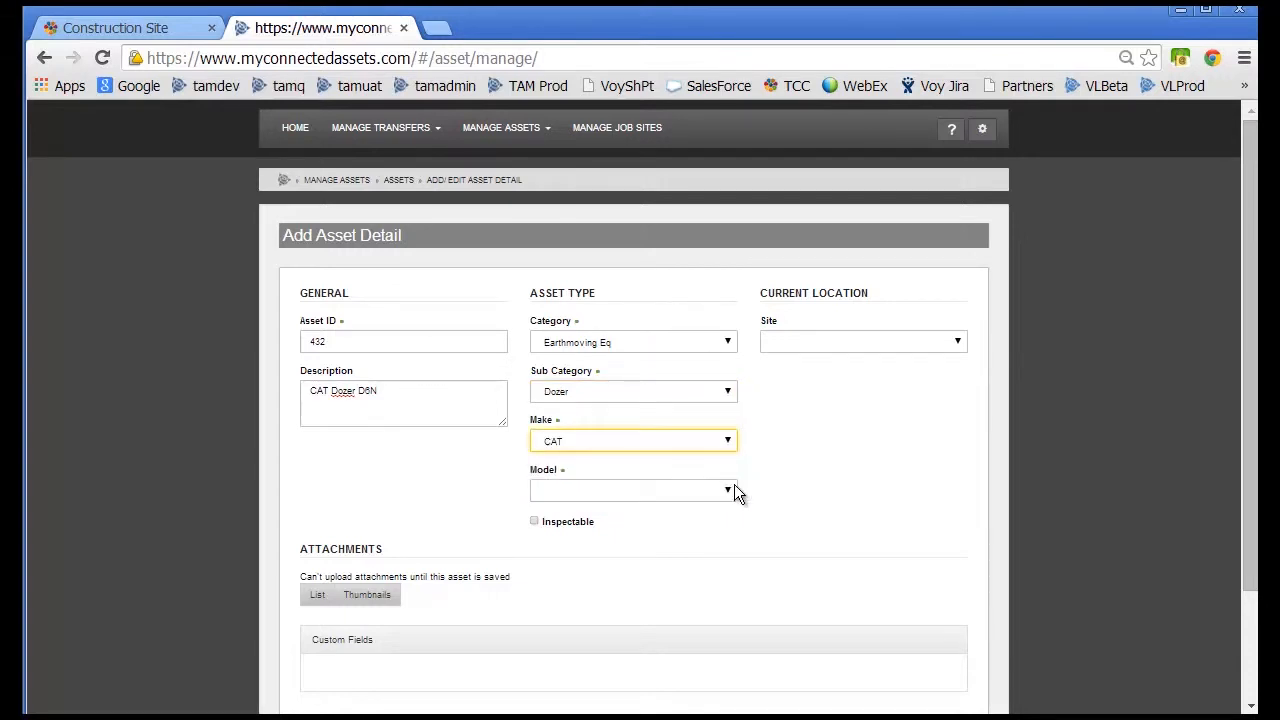
{"action": "left_click", "coordinate": [728, 489]}
{"action": "left_click_drag", "start_coordinate": [725, 544], "coordinate": [728, 596]}
{"action": "scroll", "coordinate": [727, 592], "scroll_direction": "up", "scroll_amount": 2}
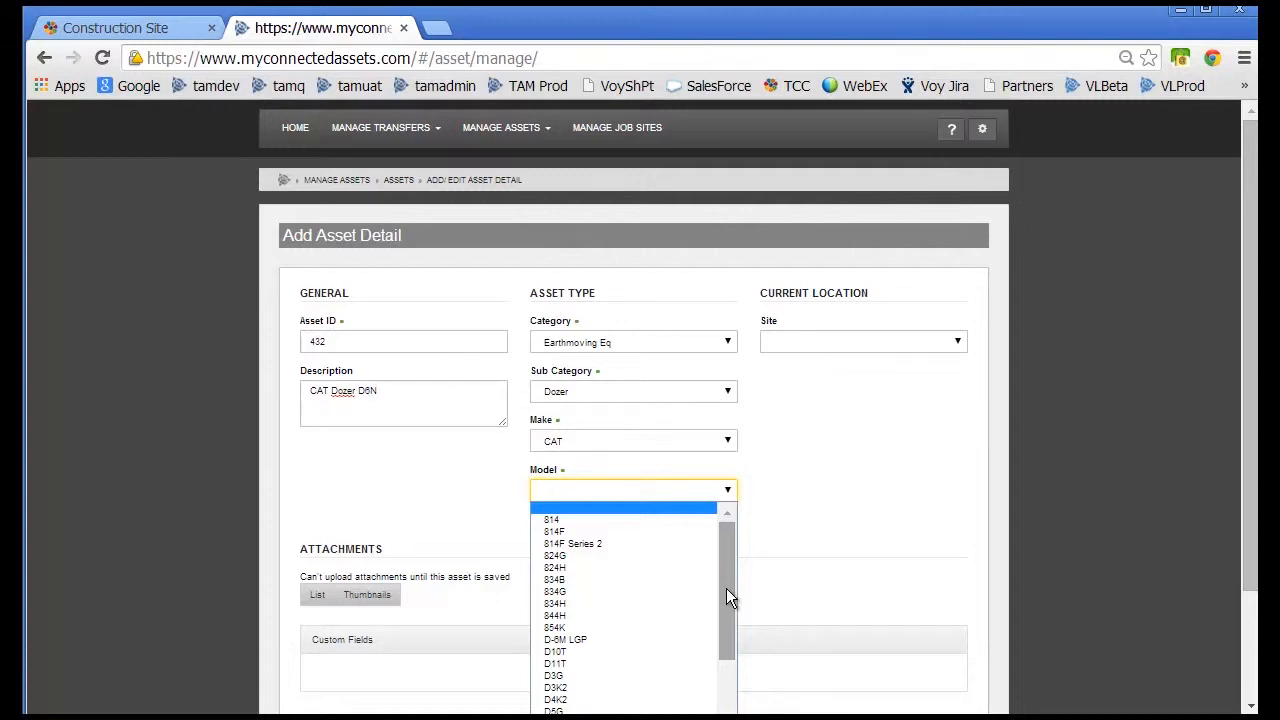
{"action": "left_click_drag", "start_coordinate": [726, 588], "coordinate": [737, 665]}
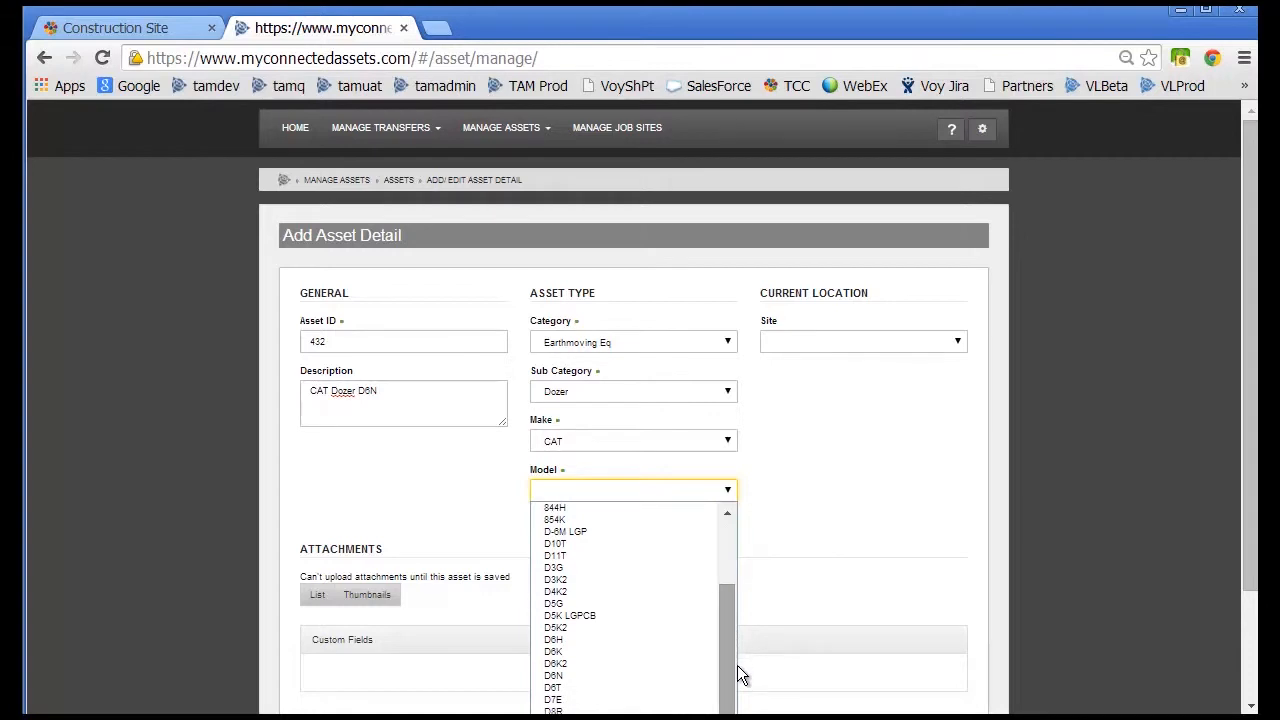
{"action": "left_click", "coordinate": [610, 677]}
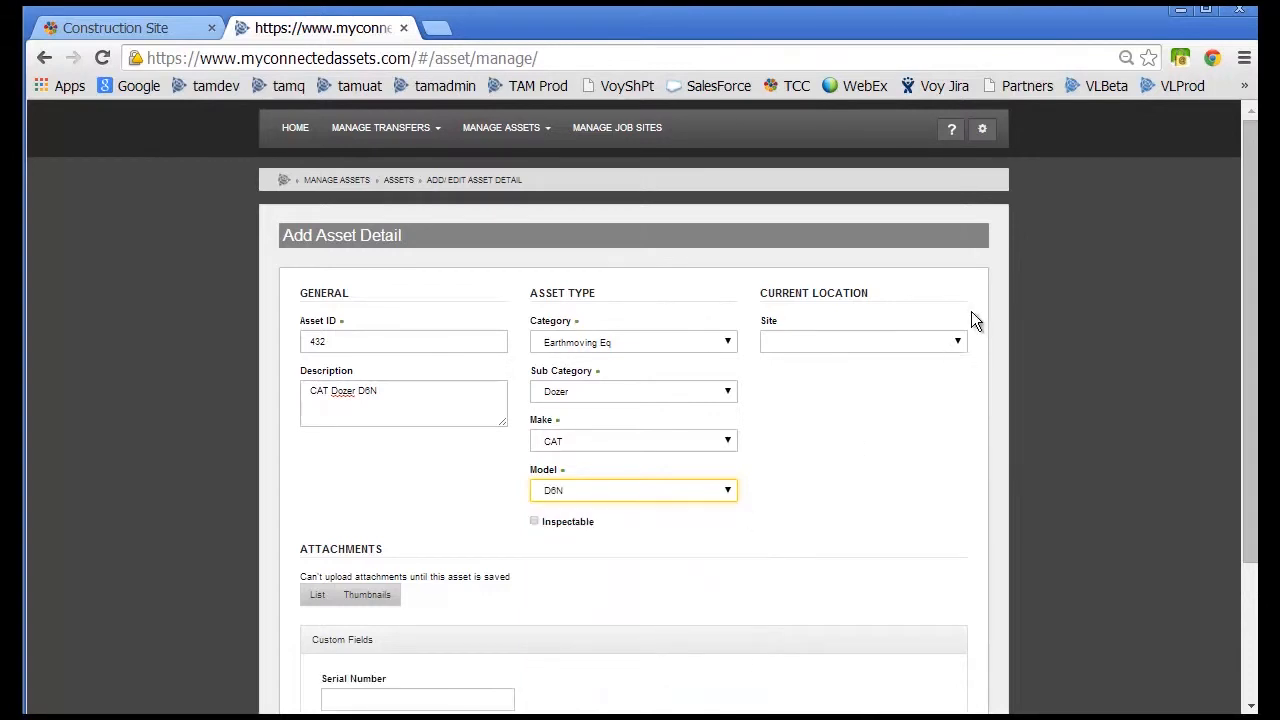
- Set the dozer's current location to the Littleton pad project site, boundary Phase One
{"action": "left_click", "coordinate": [964, 342]}
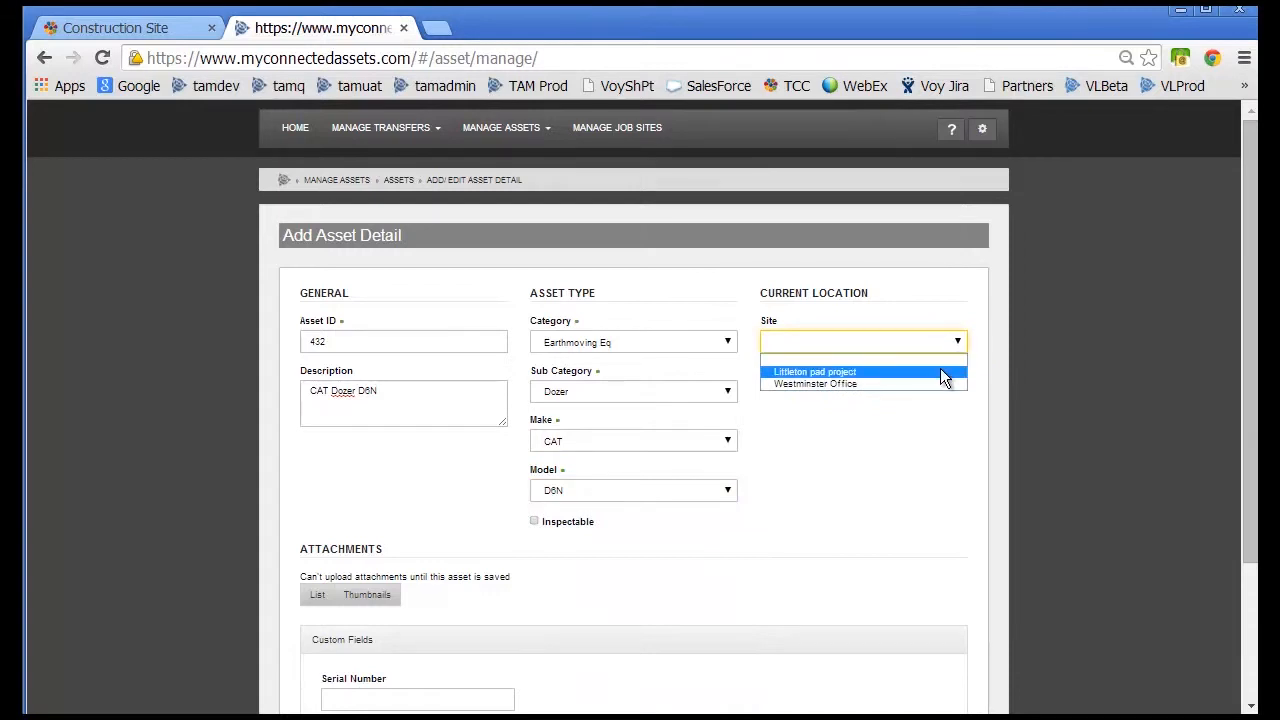
{"action": "left_click", "coordinate": [940, 368]}
{"action": "left_click", "coordinate": [963, 394]}
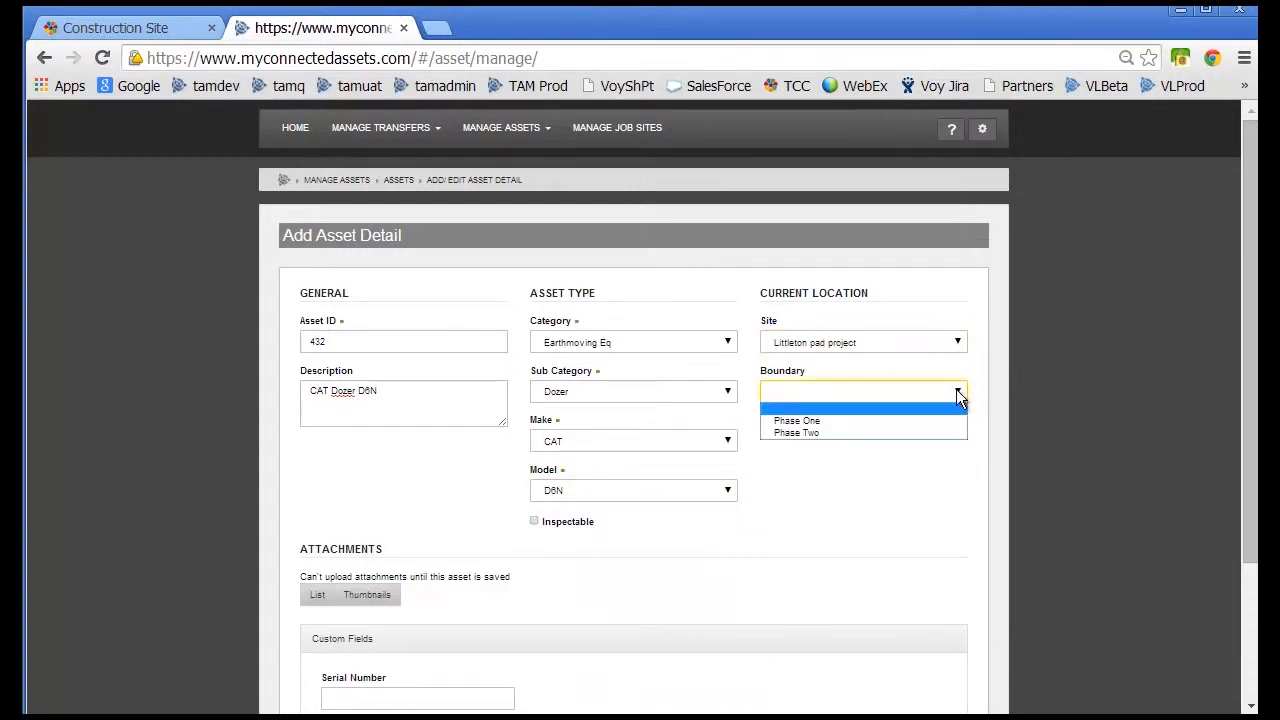
{"action": "left_click", "coordinate": [924, 421]}
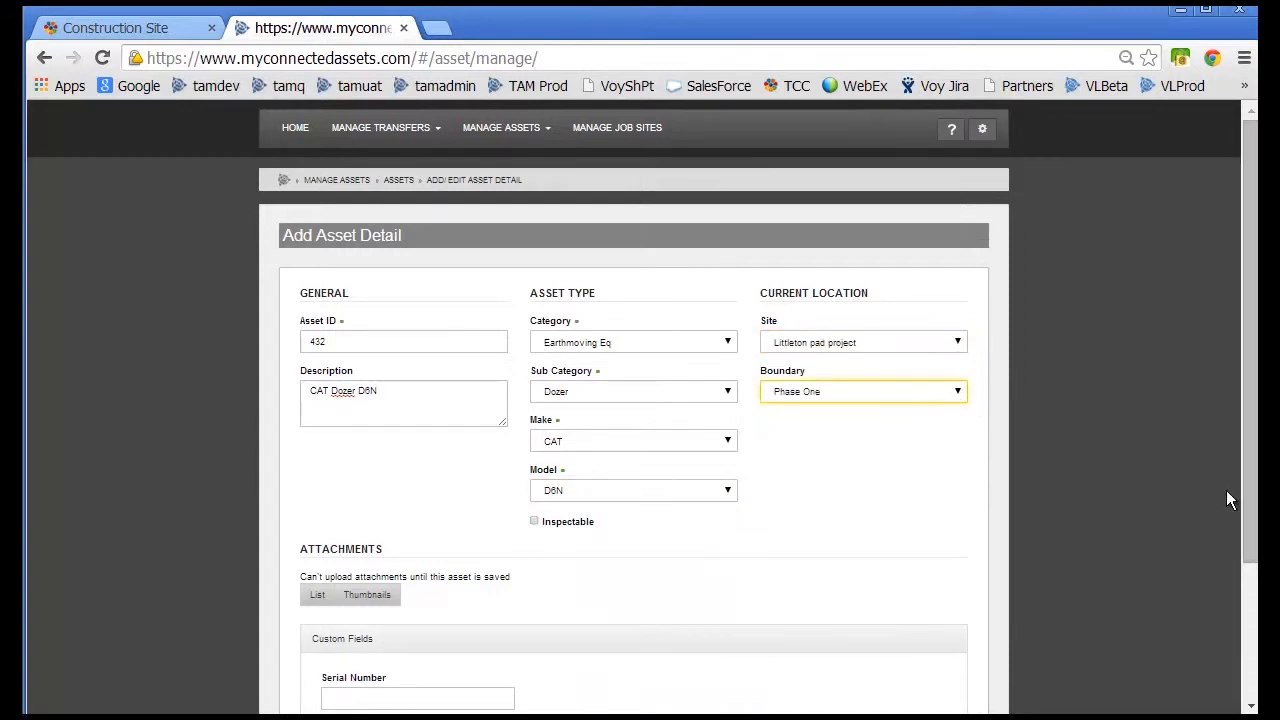
- Enter XC4698632 as the dozer's serial number and save the asset without starting or cloning another
{"action": "left_click_drag", "start_coordinate": [1252, 474], "coordinate": [1252, 538]}
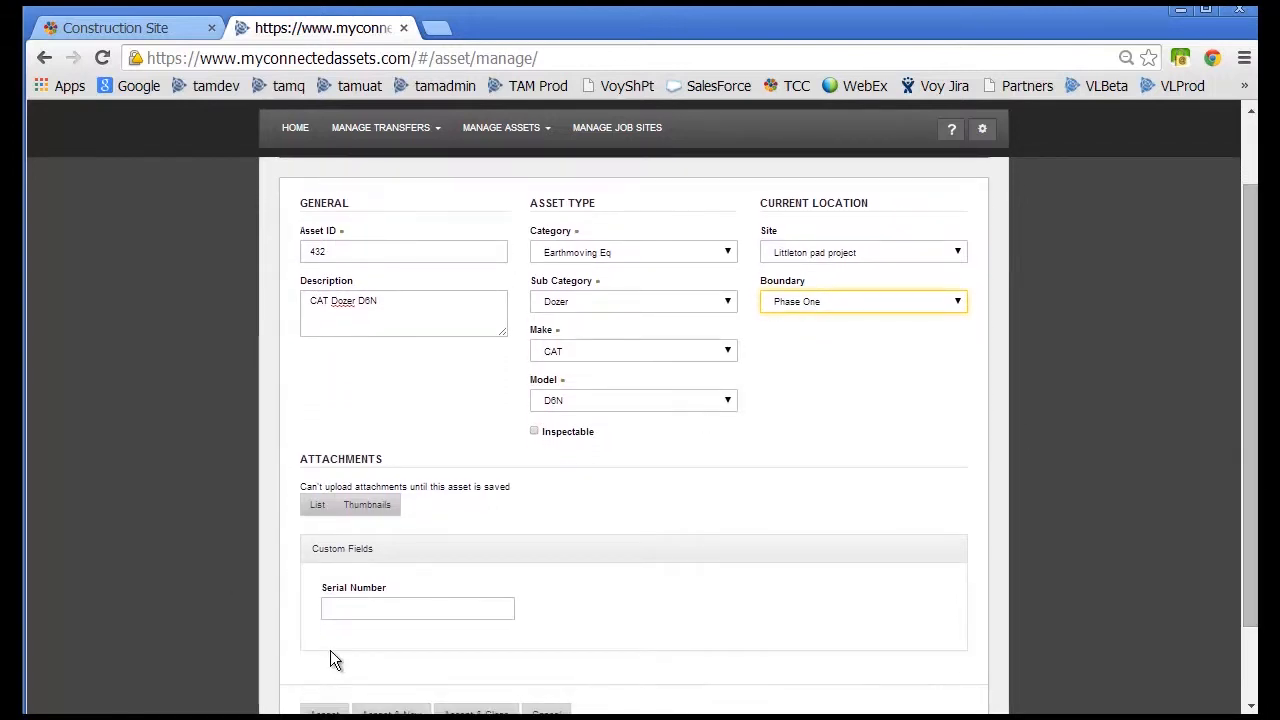
{"action": "left_click", "coordinate": [352, 610]}
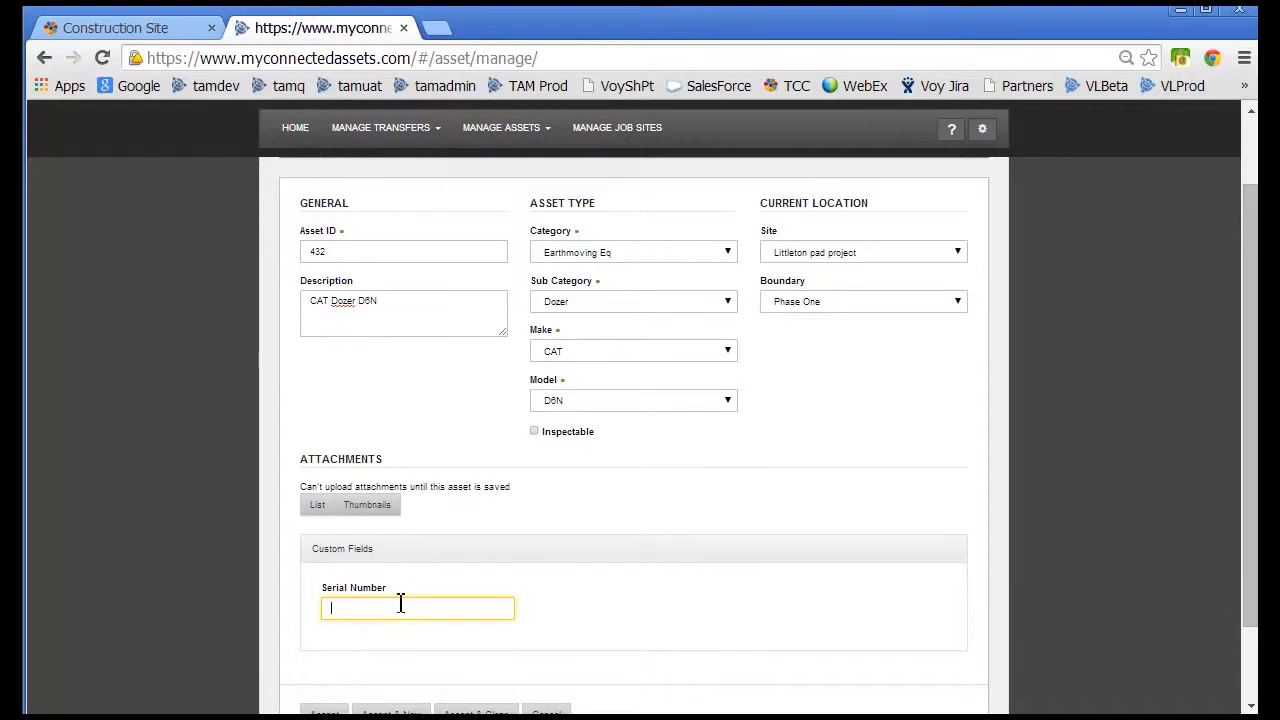
{"action": "type", "text": "XC4698632"}
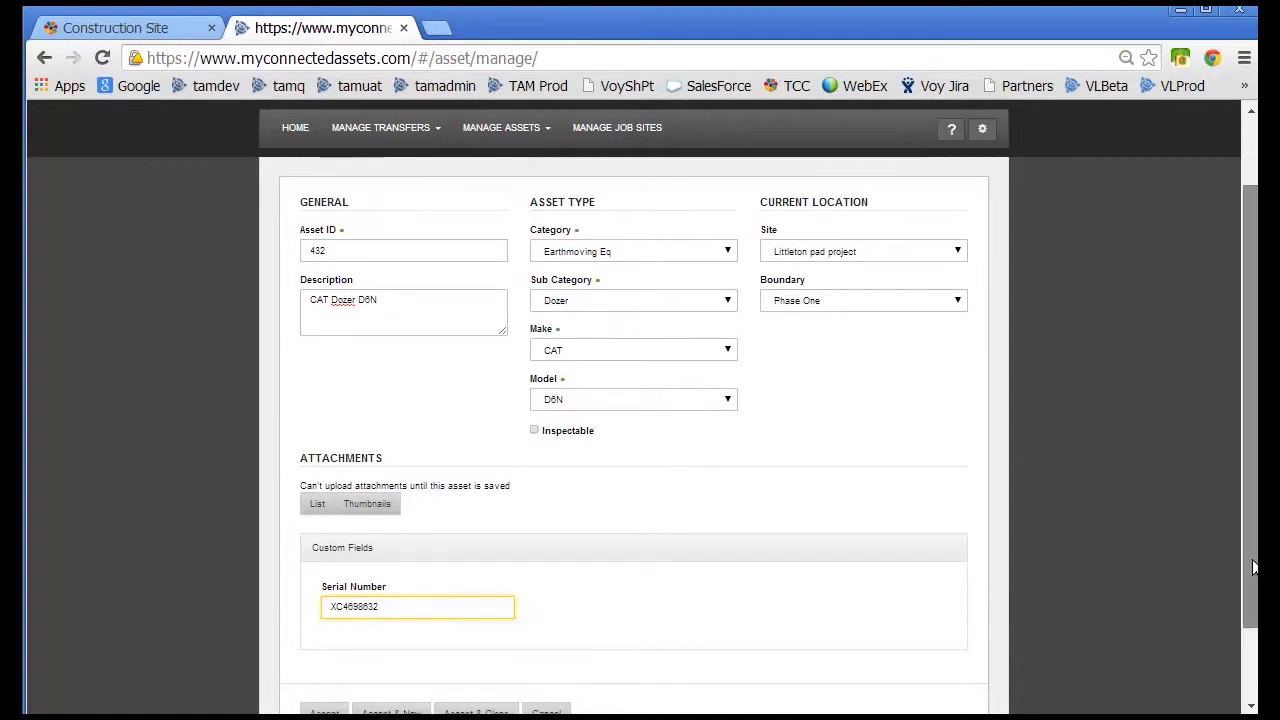
{"action": "scroll", "coordinate": [1250, 400], "scroll_direction": "down", "scroll_amount": 1}
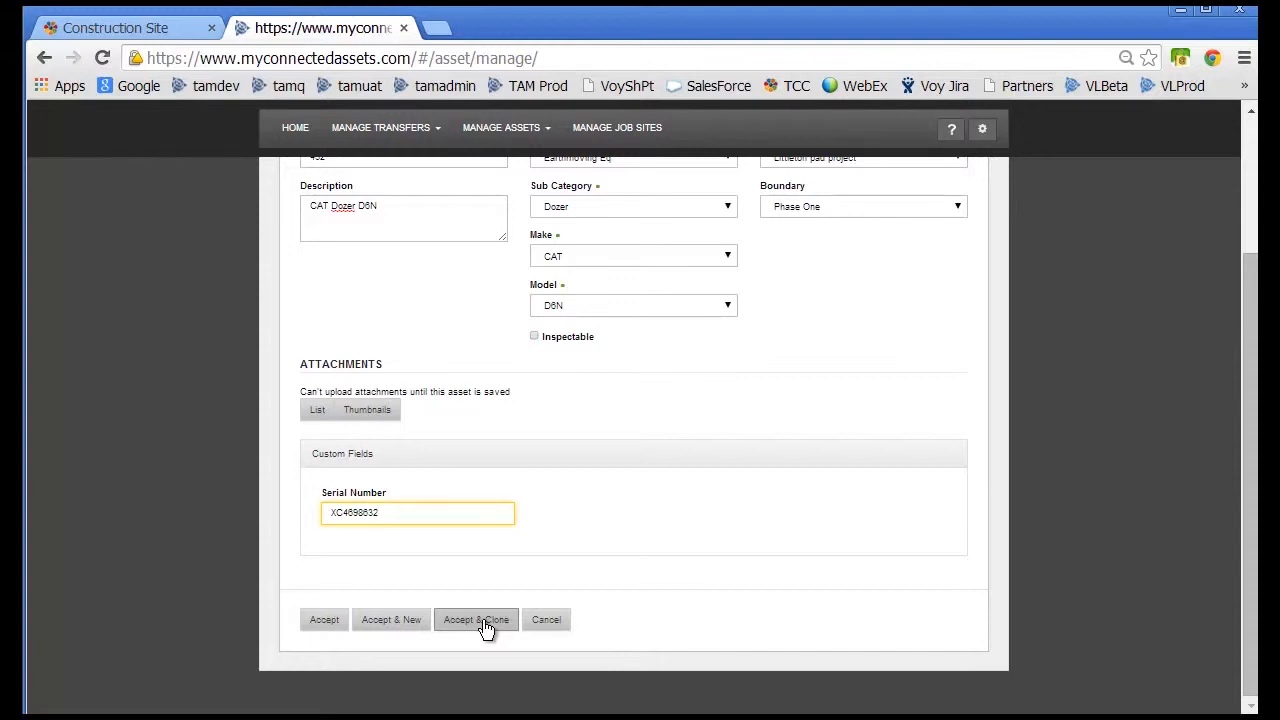
{"action": "left_click", "coordinate": [314, 625]}
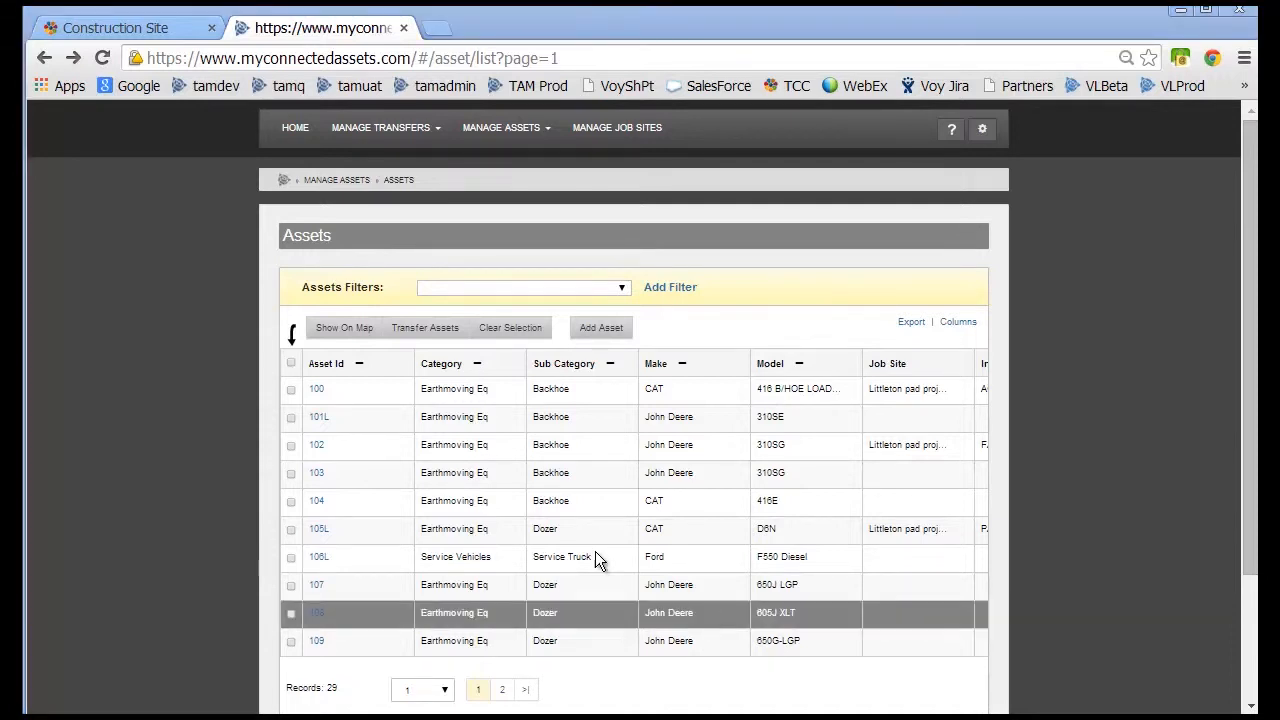
- Add a new asset with ID 433, category Earthmoving Eq and sub category Excavator
{"action": "left_click", "coordinate": [610, 340]}
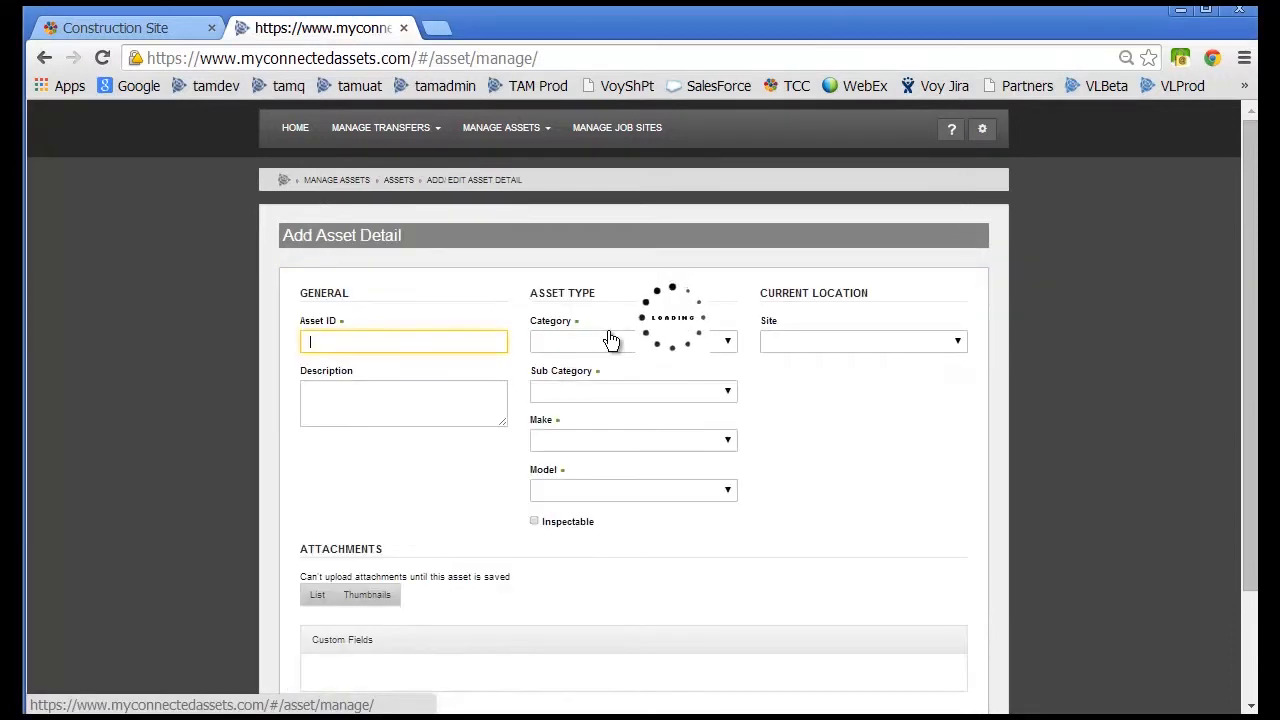
{"action": "type", "text": "433"}
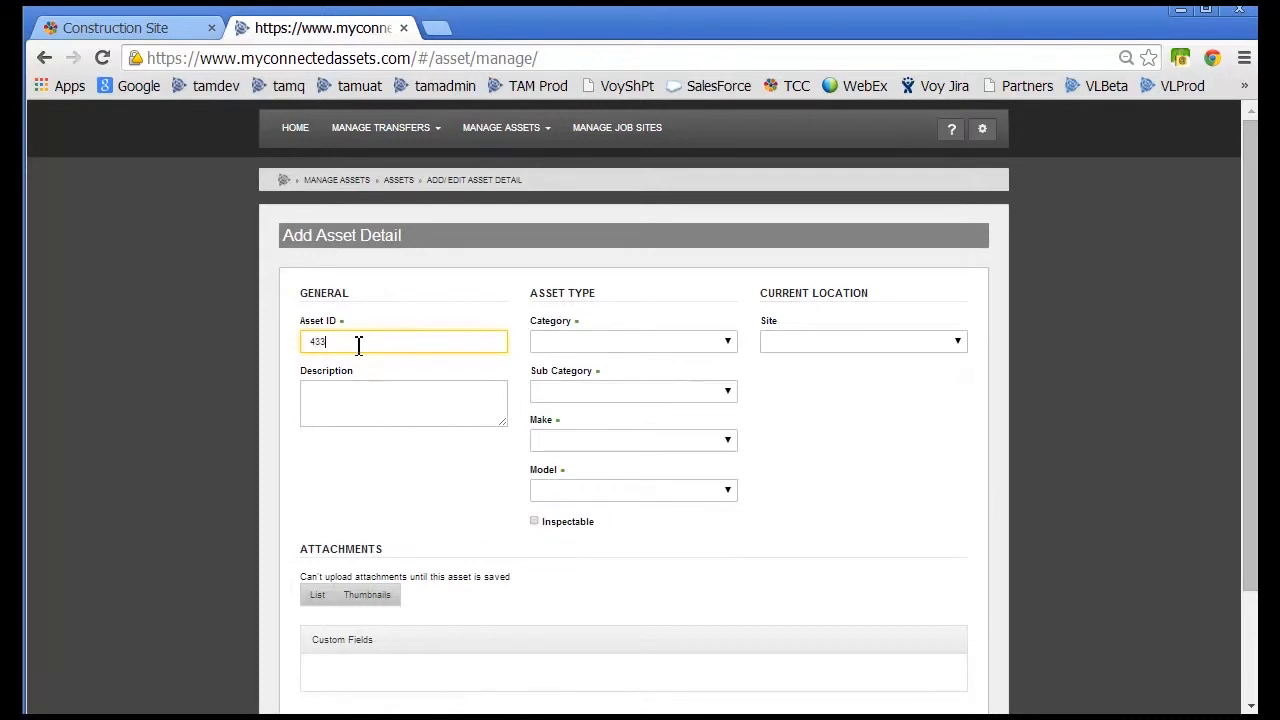
{"action": "left_click", "coordinate": [588, 341]}
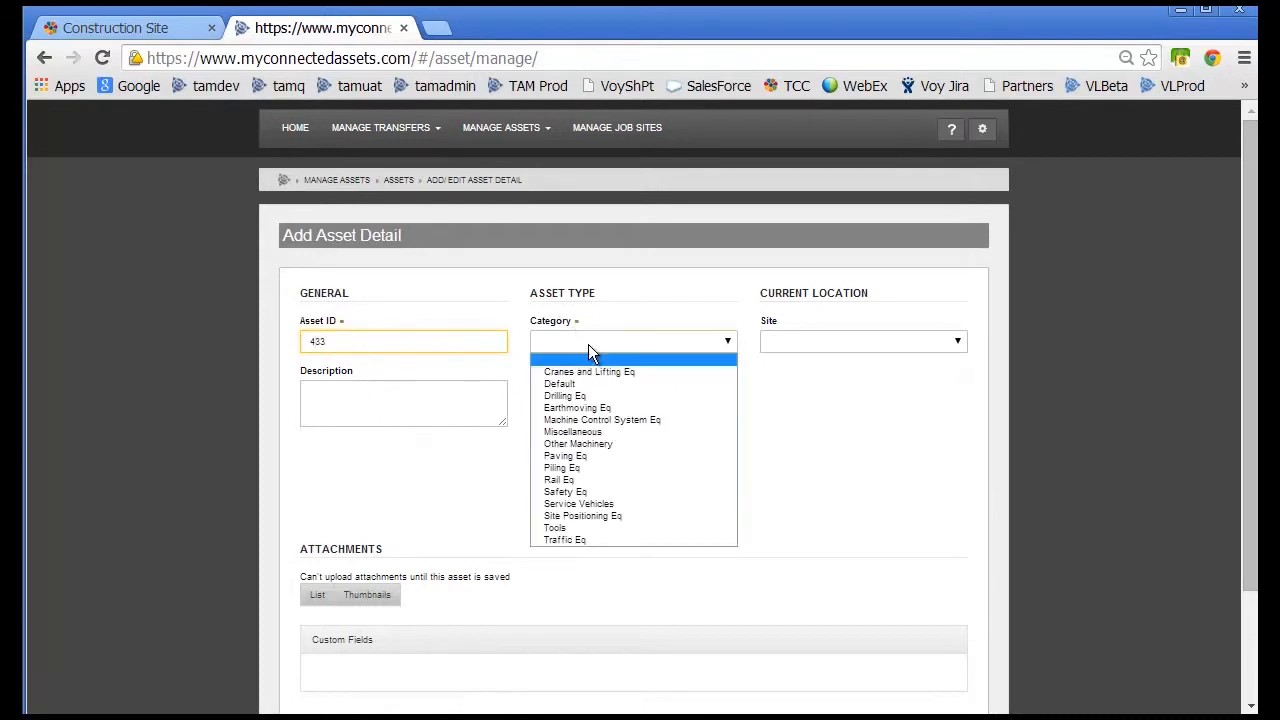
{"action": "left_click", "coordinate": [600, 409]}
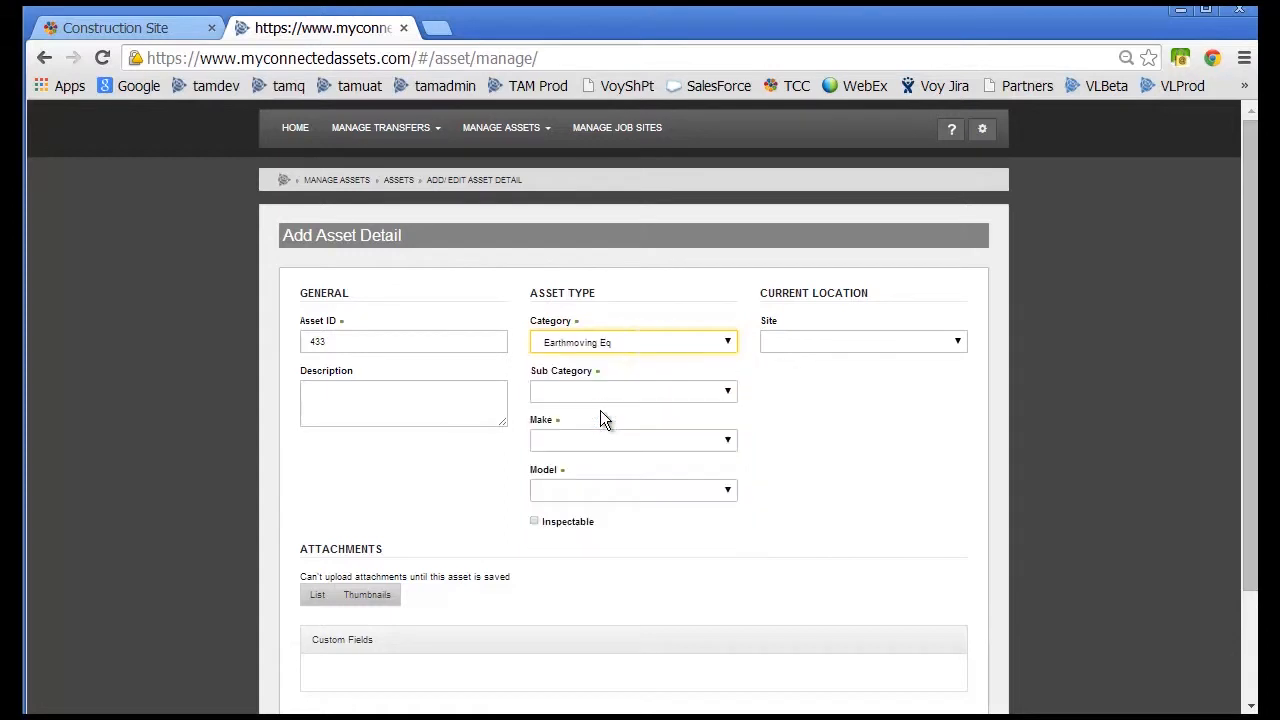
{"action": "left_click", "coordinate": [725, 392]}
{"action": "left_click", "coordinate": [711, 468]}
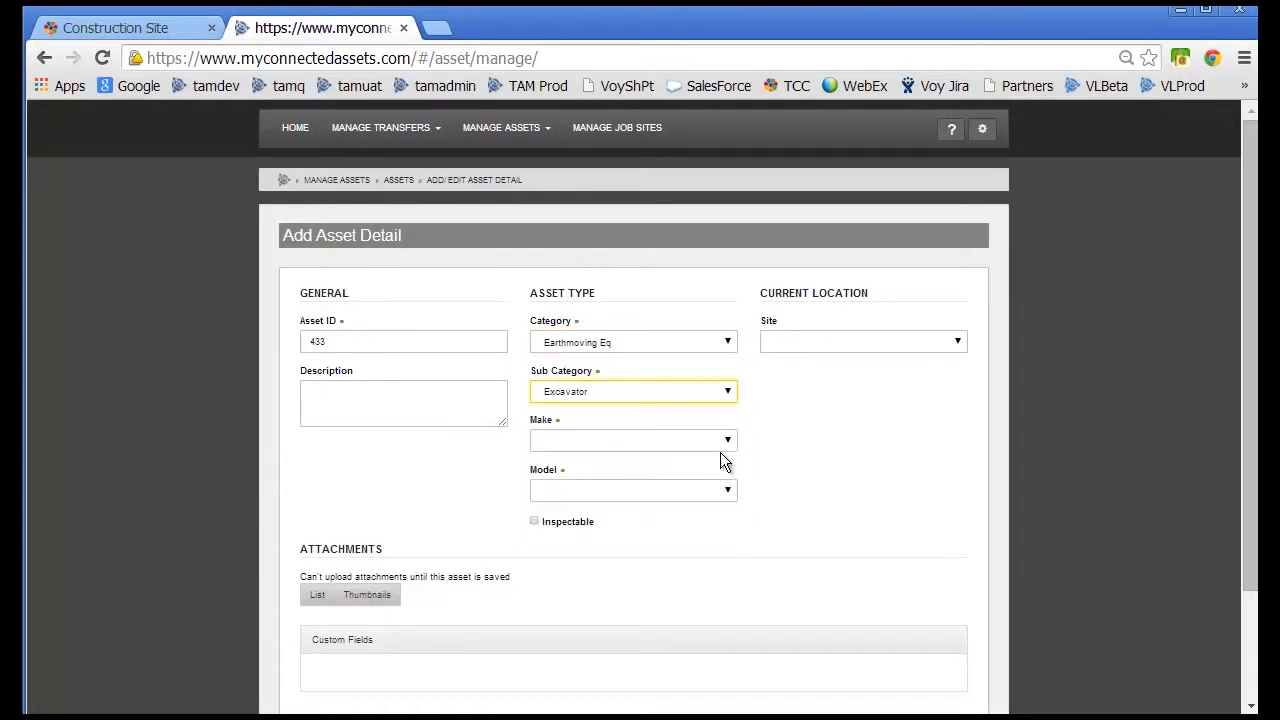
- Set the excavator's make to CAT and its model to 312E
{"action": "left_click", "coordinate": [727, 442]}
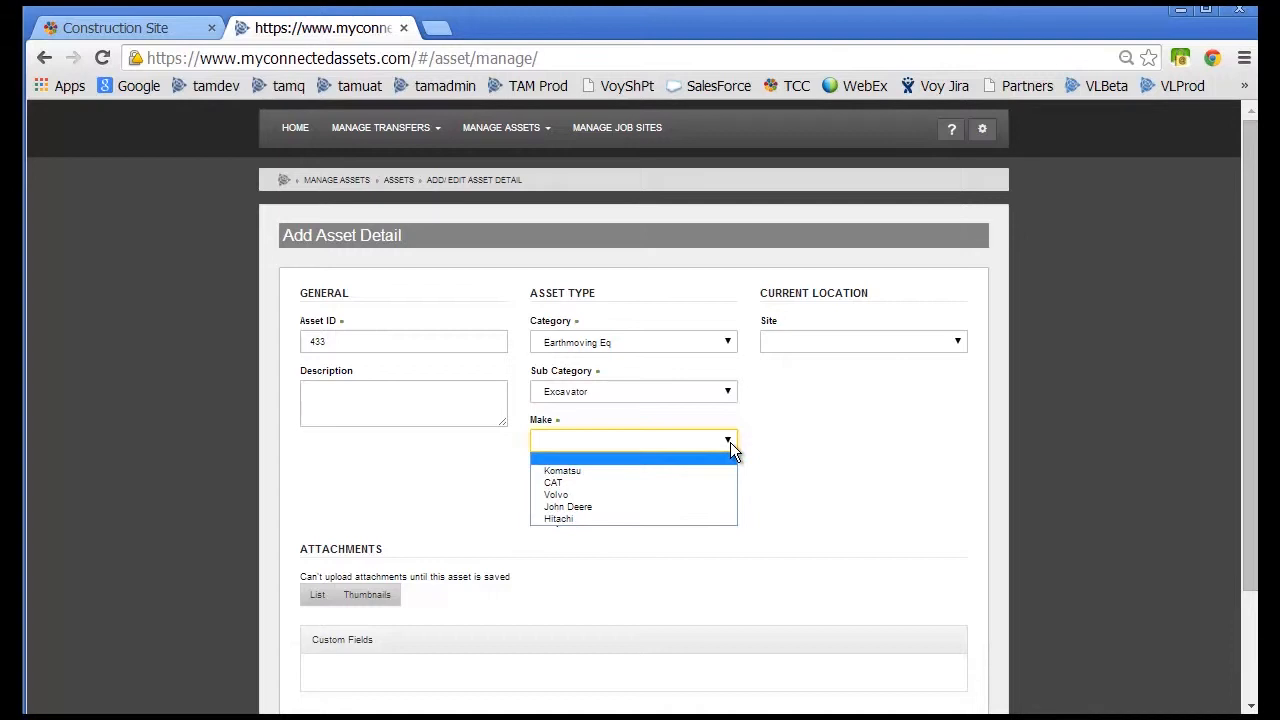
{"action": "left_click", "coordinate": [709, 483]}
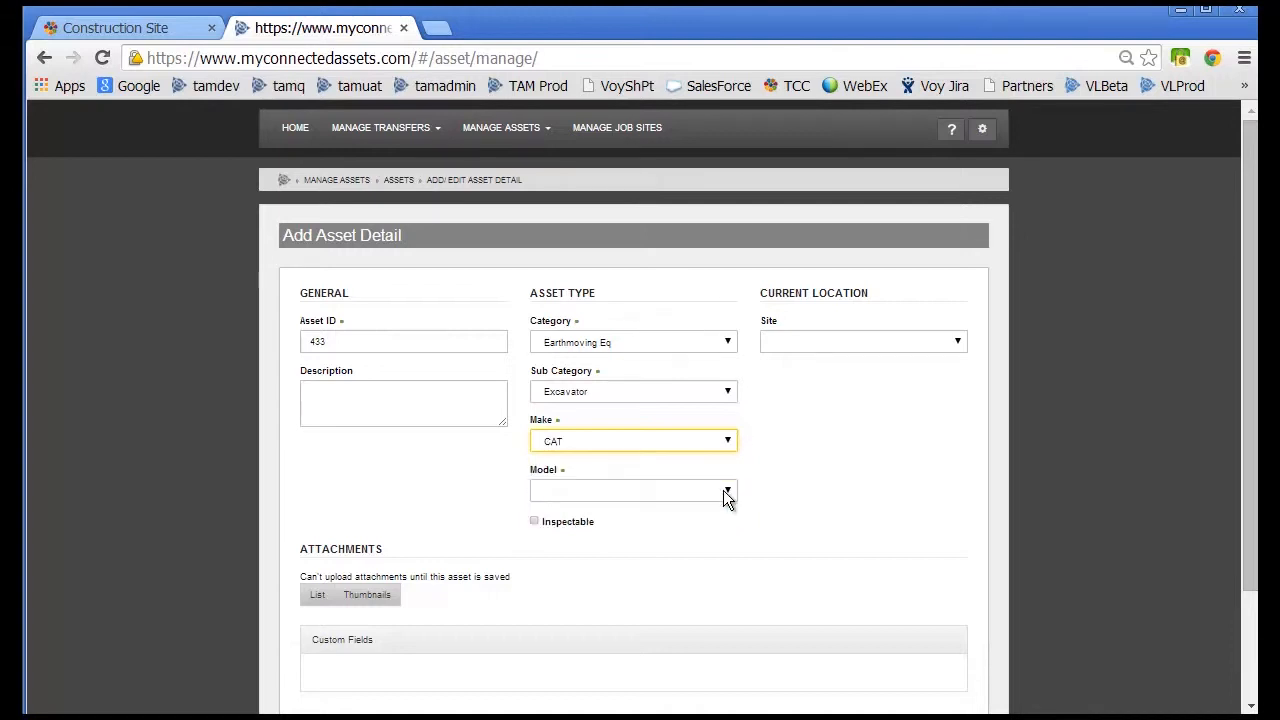
{"action": "left_click", "coordinate": [727, 492]}
{"action": "left_click_drag", "start_coordinate": [724, 544], "coordinate": [719, 582]}
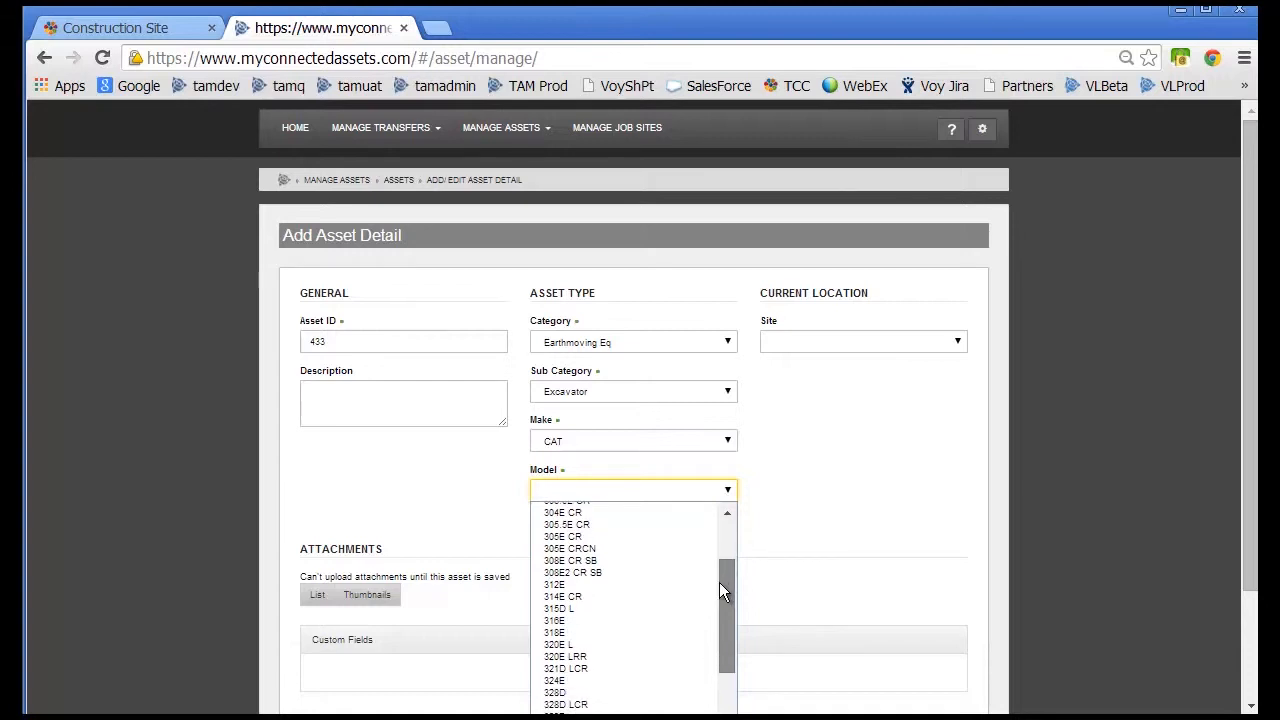
{"action": "left_click", "coordinate": [572, 588]}
- Enter "CAT 312E Excavator" as the description of asset 433
{"action": "left_click", "coordinate": [311, 391]}
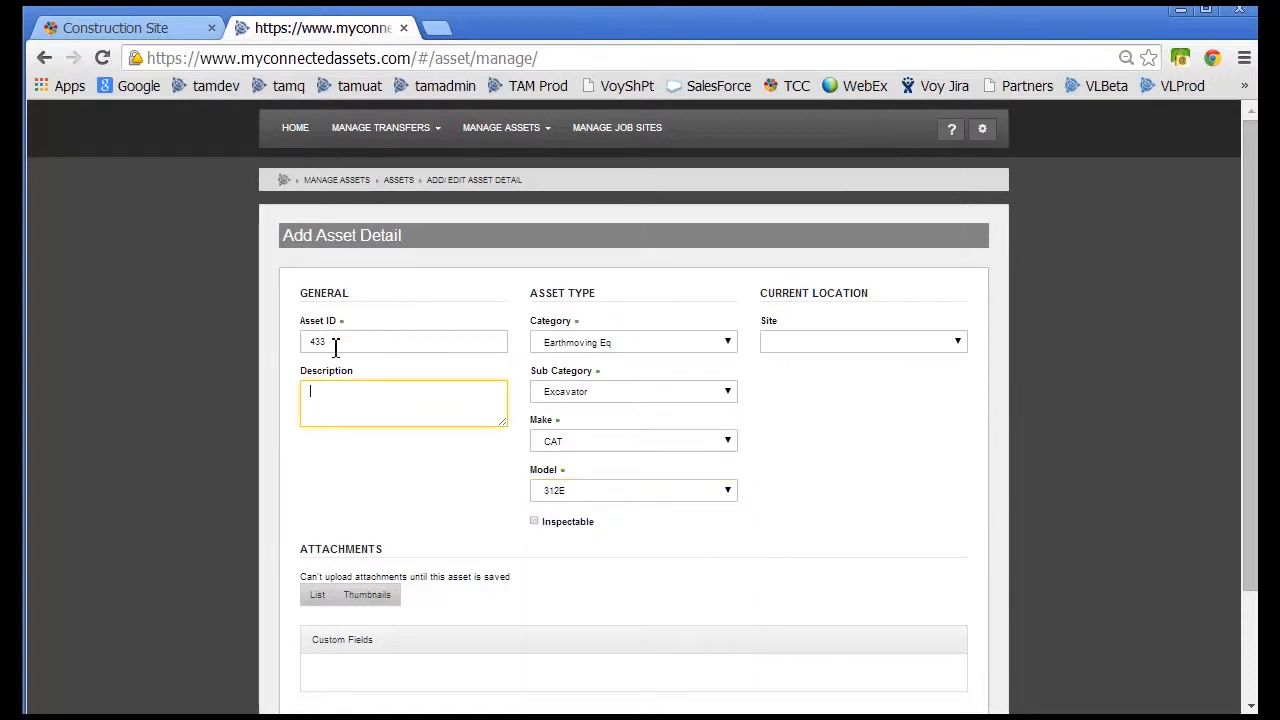
{"action": "type", "text": "CAT 312E"}
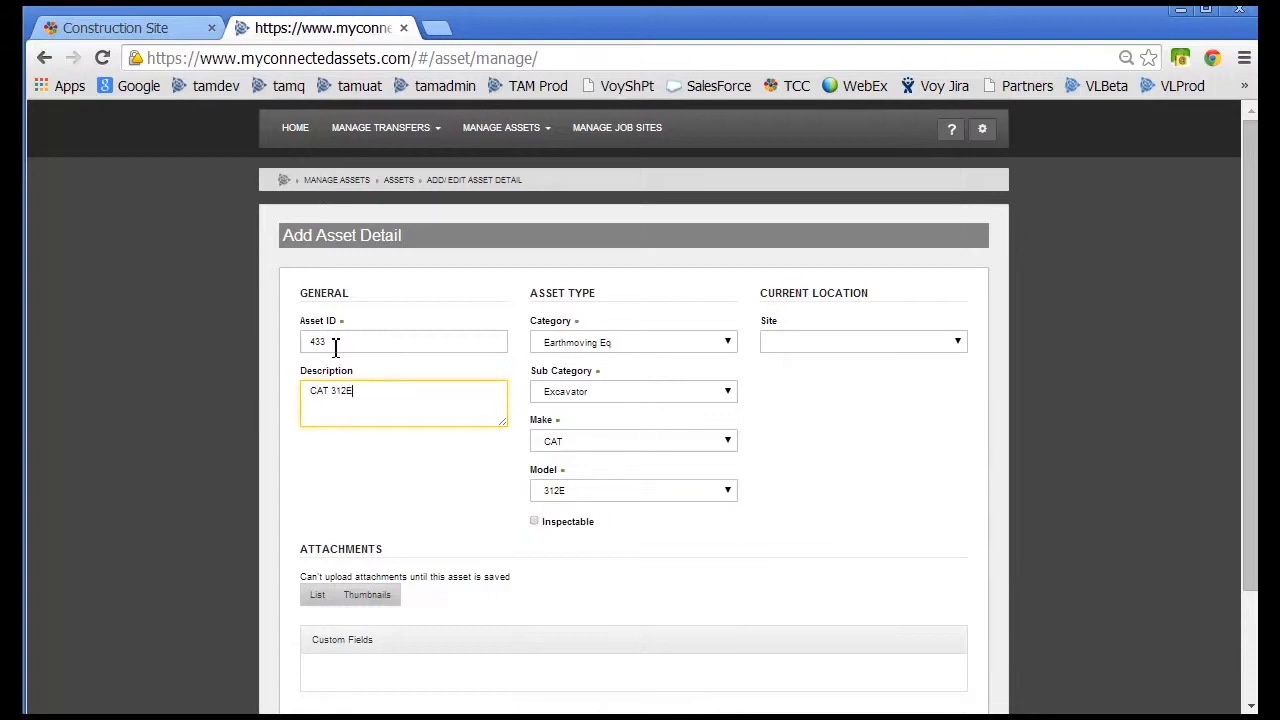
{"action": "type", "text": " Excavator"}
- Place the excavator at the Littleton pad project site, boundary Phase Two
{"action": "left_click", "coordinate": [958, 343]}
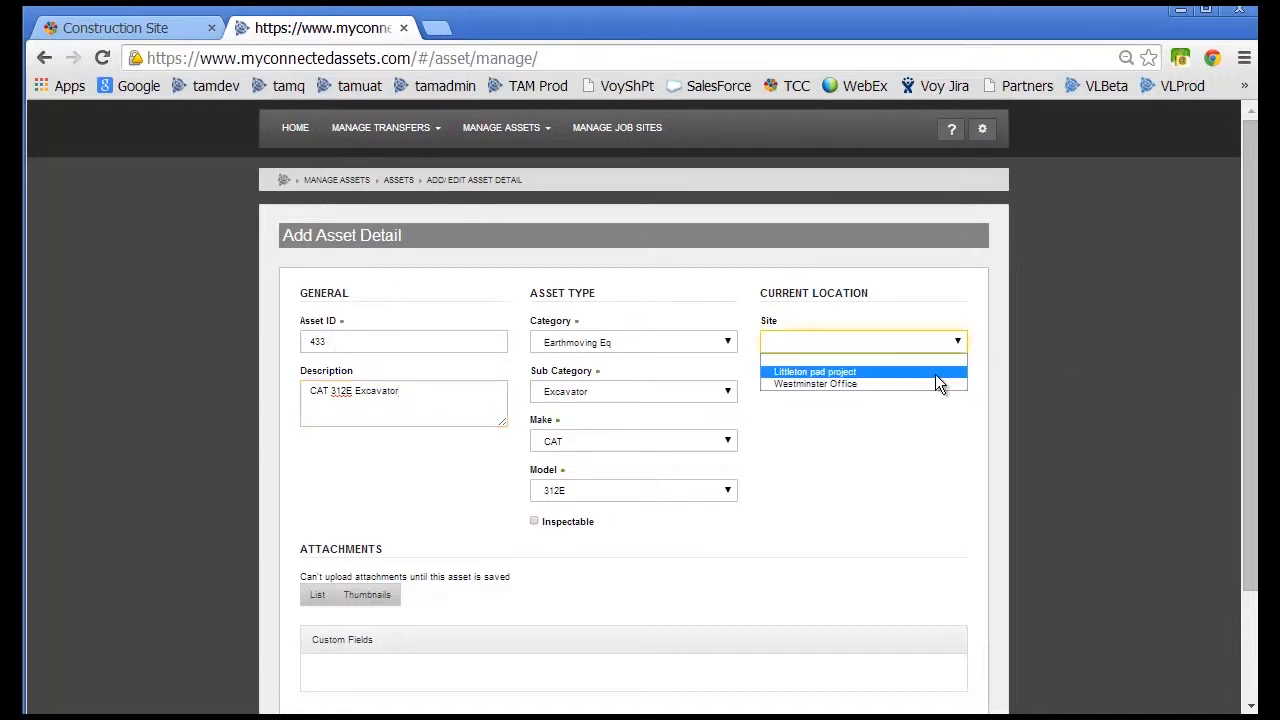
{"action": "left_click", "coordinate": [936, 373]}
{"action": "left_click", "coordinate": [952, 392]}
{"action": "left_click", "coordinate": [927, 424]}
- Save asset 433 and continue directly with a blank form for another asset
{"action": "left_click_drag", "start_coordinate": [1249, 389], "coordinate": [1249, 492]}
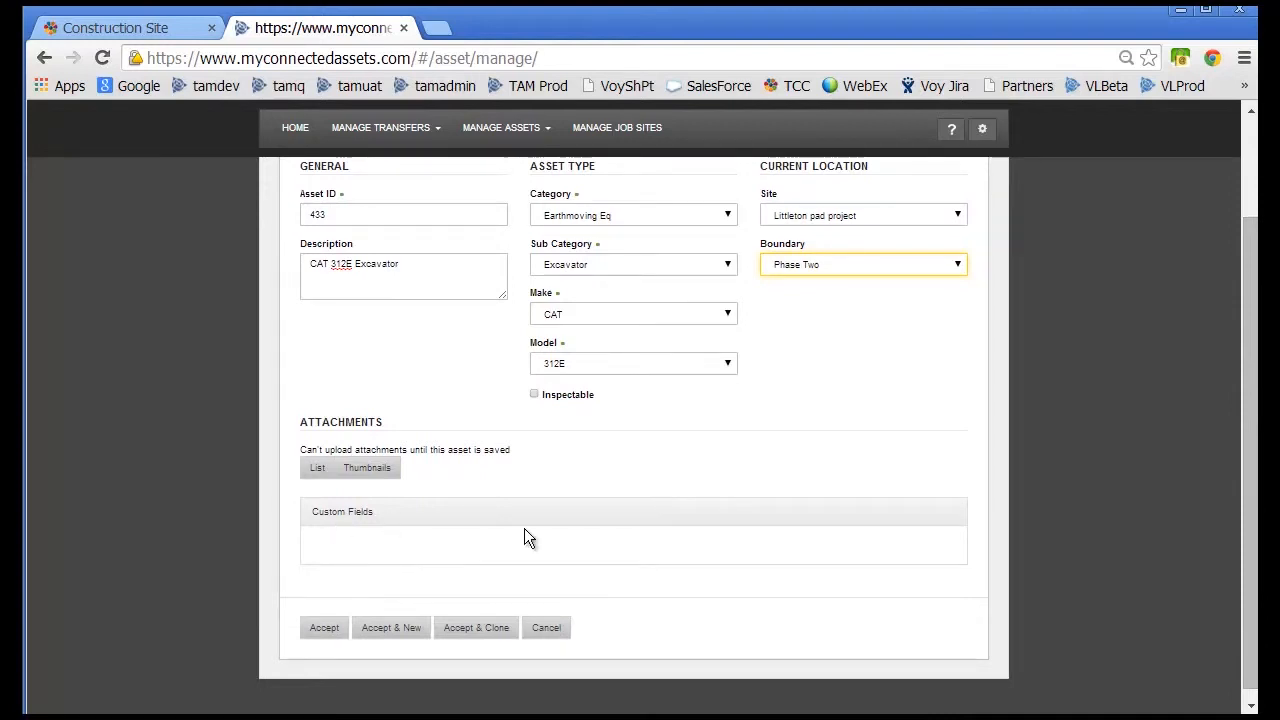
{"action": "left_click", "coordinate": [621, 268]}
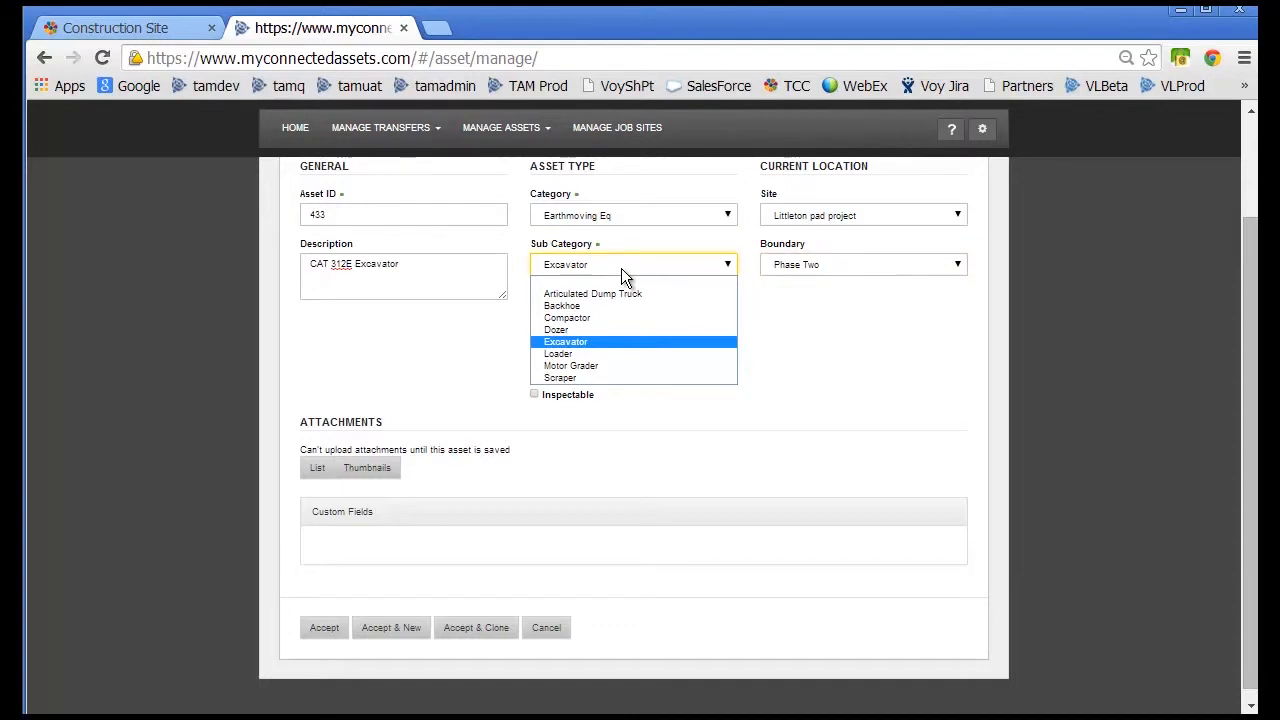
{"action": "left_click", "coordinate": [621, 268]}
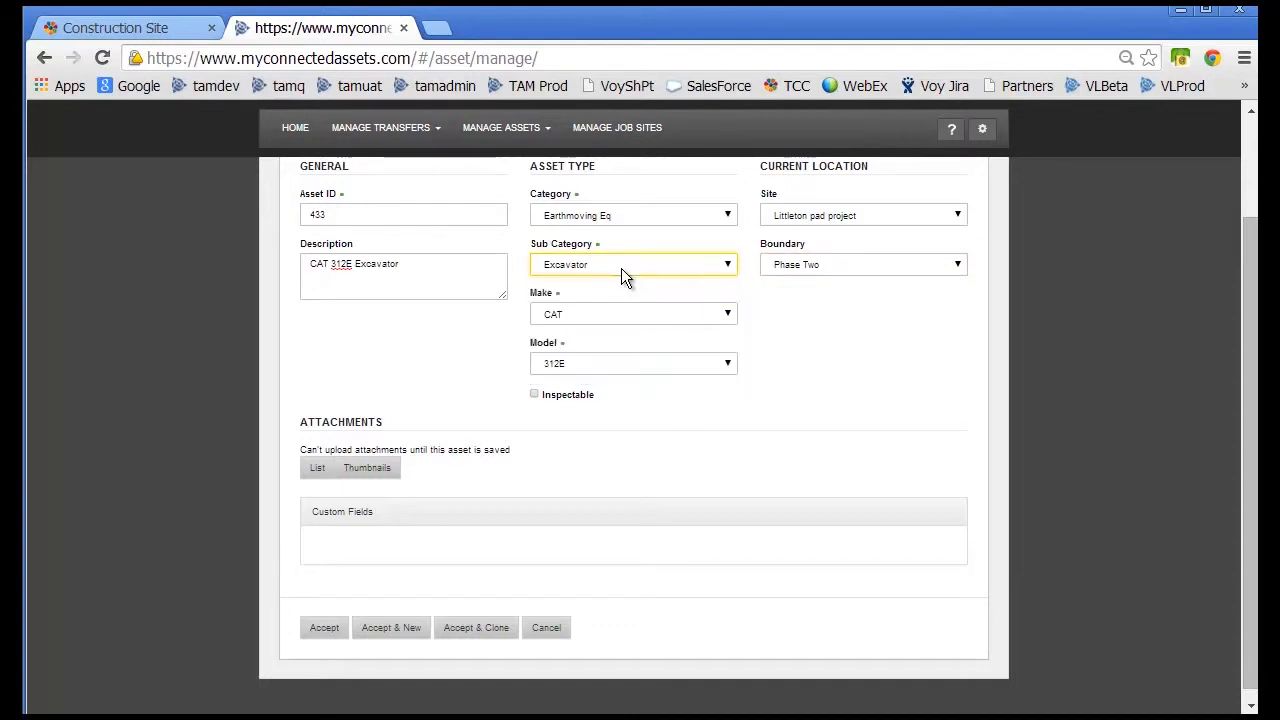
{"action": "left_click", "coordinate": [391, 630]}
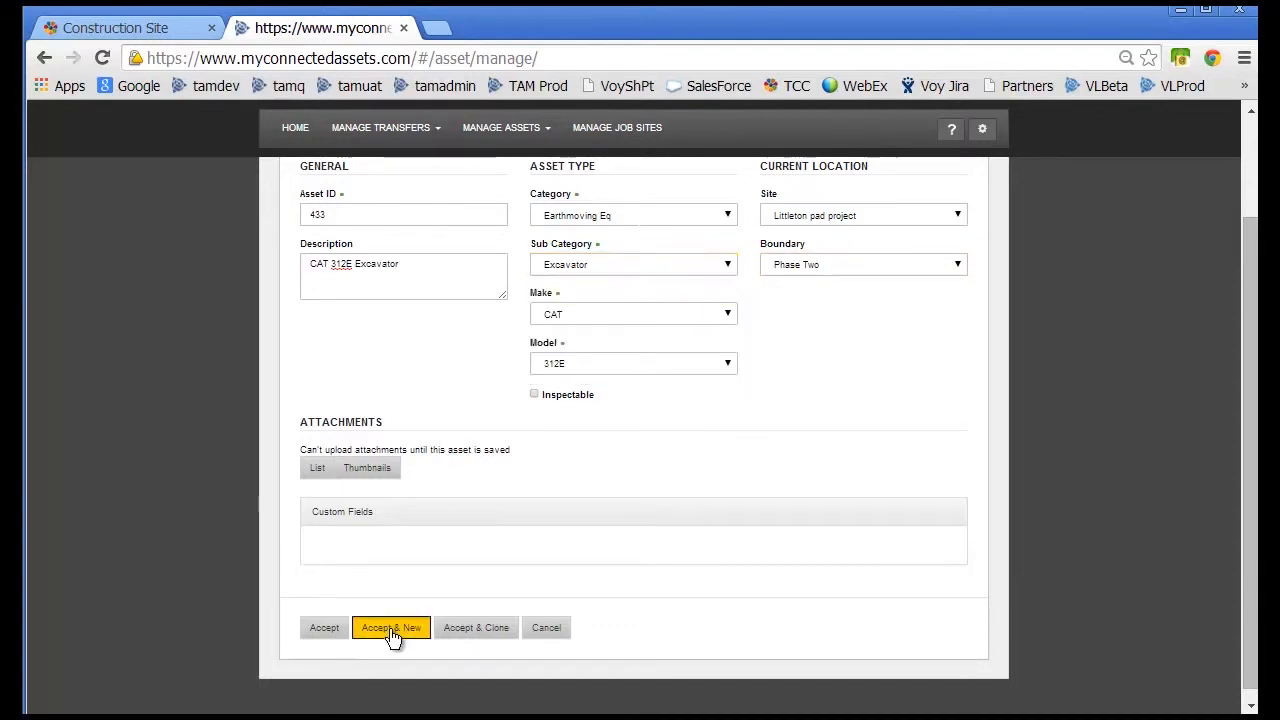
- Give the new asset the ID 434 and the category Cranes and Lifting Eq
{"action": "left_click_drag", "start_coordinate": [1251, 480], "coordinate": [1250, 342]}
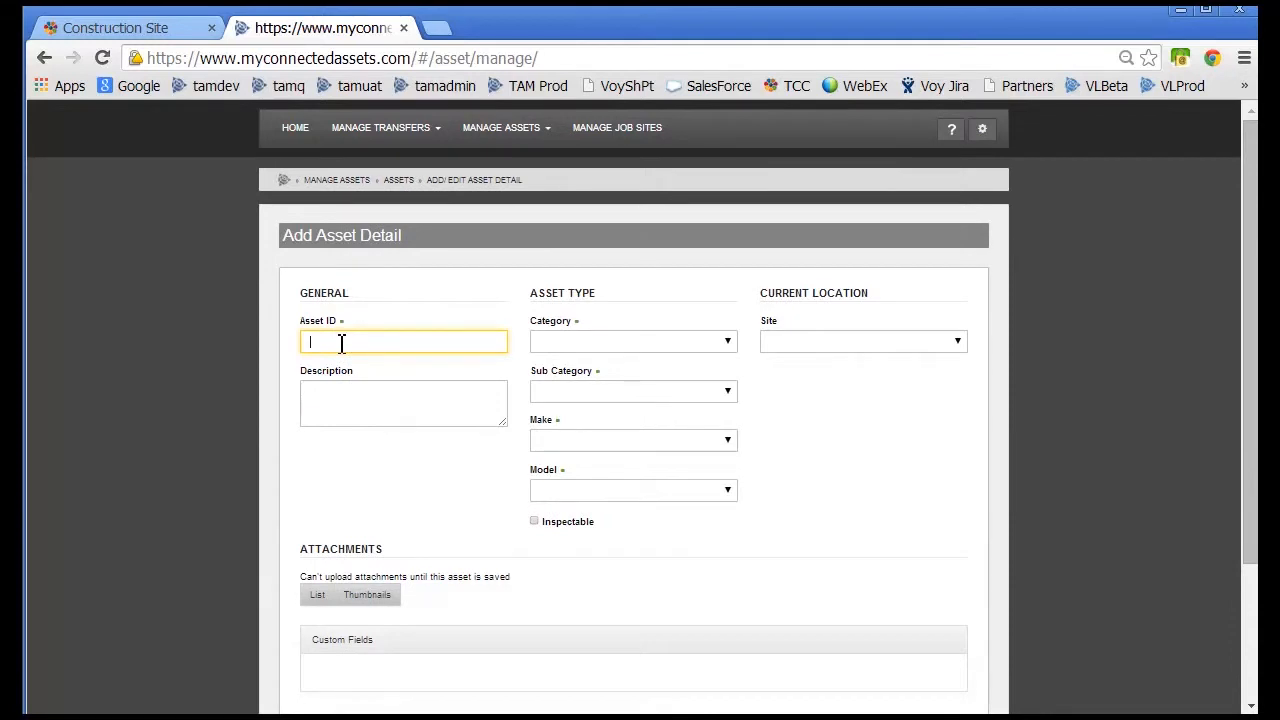
{"action": "type", "text": "34"}
{"action": "left_click", "coordinate": [631, 343]}
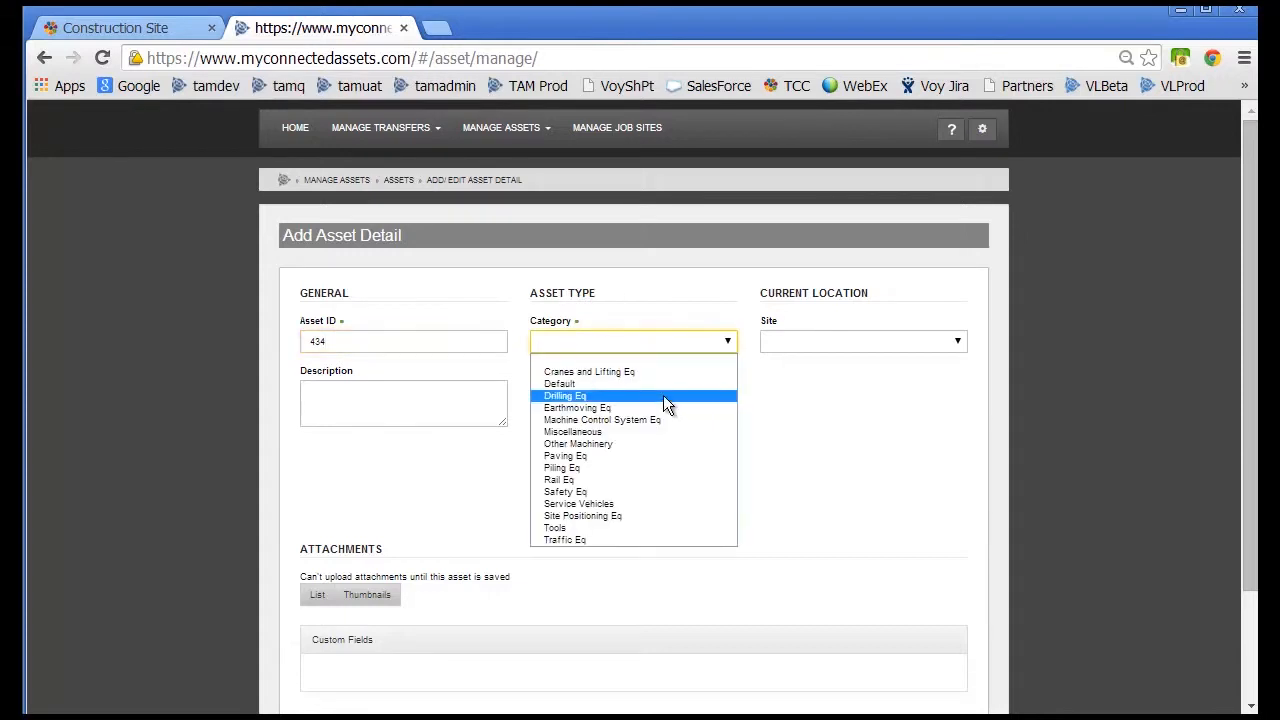
{"action": "left_click", "coordinate": [659, 373]}
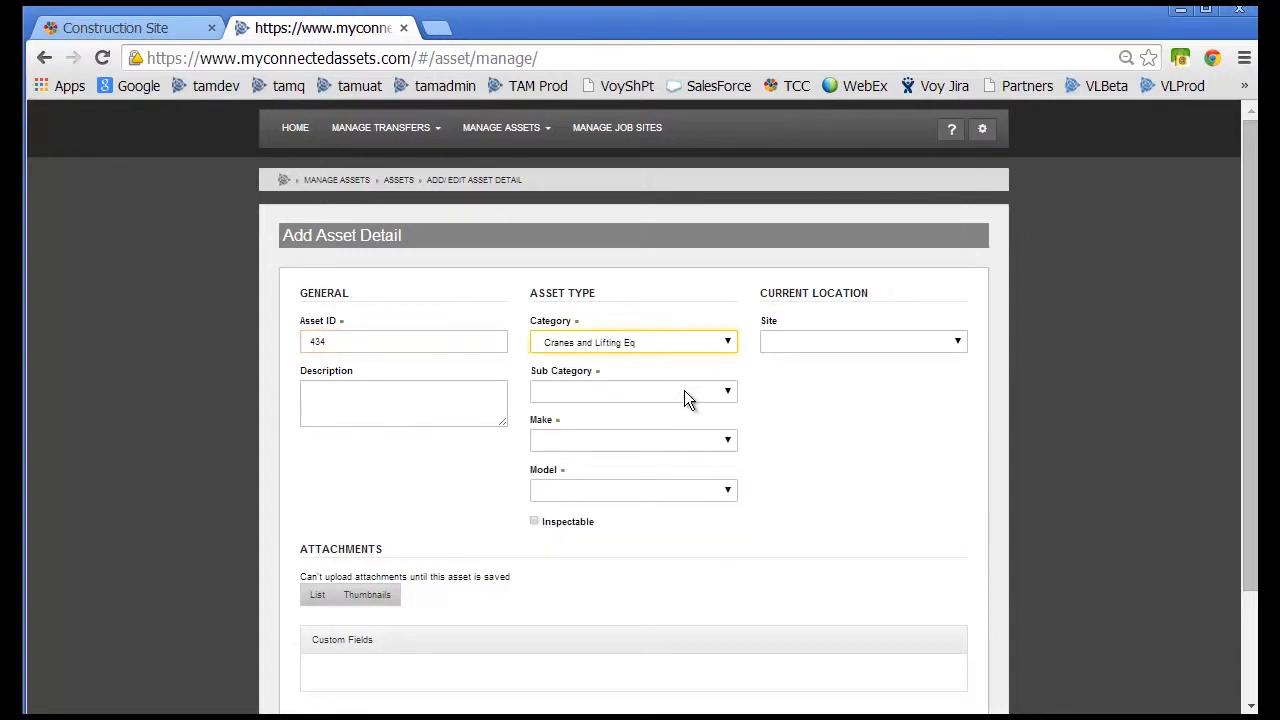
- Classify asset 434 with the sub category Crane, make Link Belt and model 218 HSL
{"action": "left_click", "coordinate": [700, 391]}
{"action": "left_click", "coordinate": [713, 418]}
{"action": "left_click", "coordinate": [728, 441]}
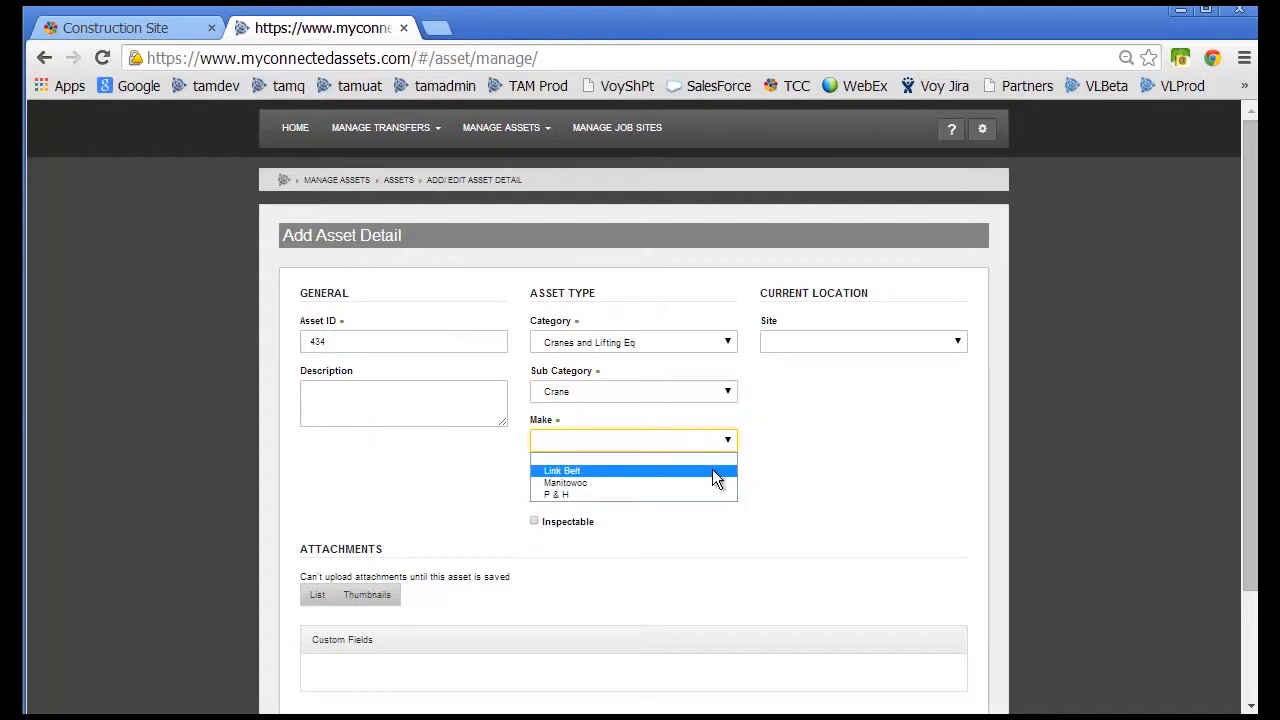
{"action": "left_click", "coordinate": [712, 470]}
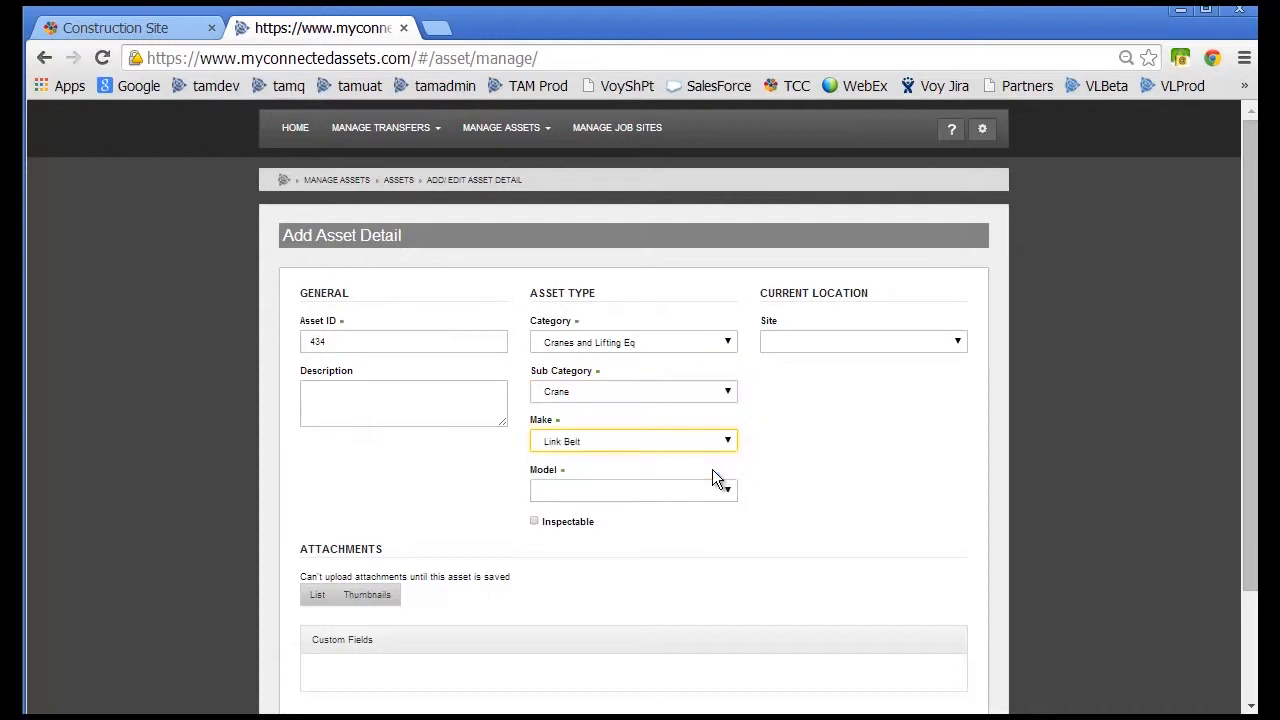
{"action": "left_click", "coordinate": [733, 495]}
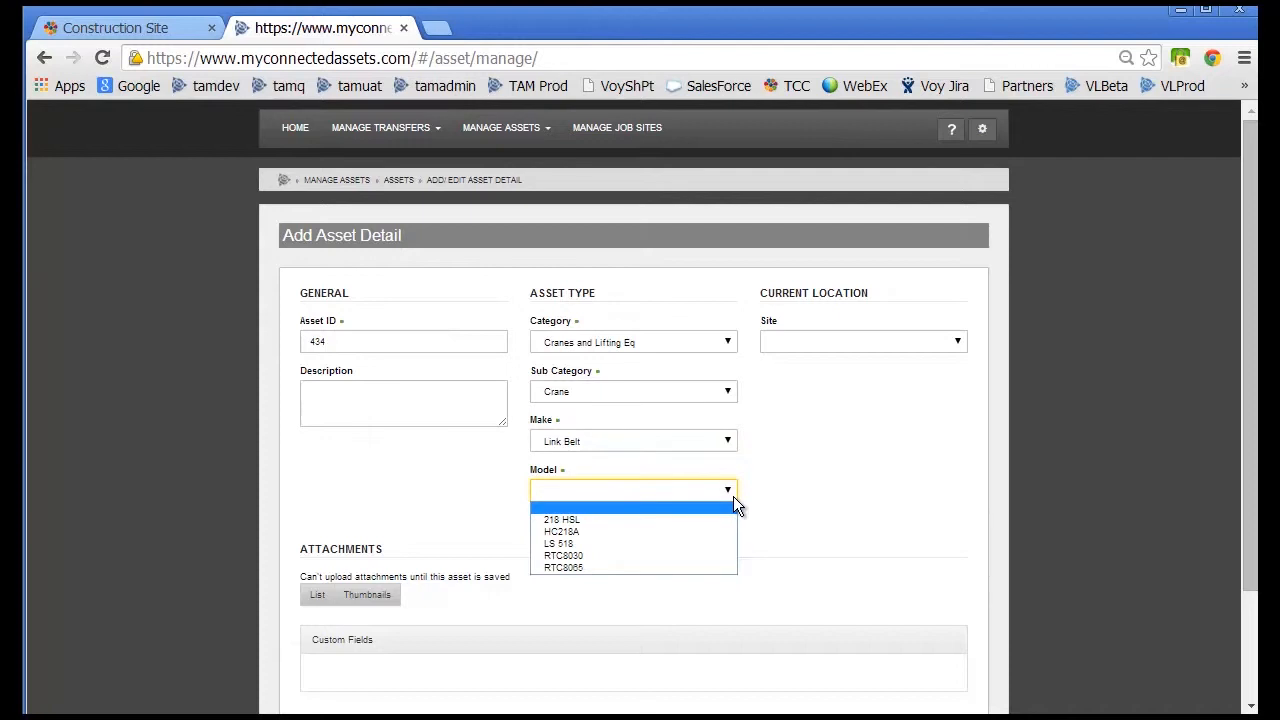
{"action": "left_click", "coordinate": [722, 518]}
- Enter "Crane LinkBelt 218HSL" as the description of asset 434
{"action": "left_click", "coordinate": [347, 397]}
{"action": "type", "text": "Crane LinkBe"}
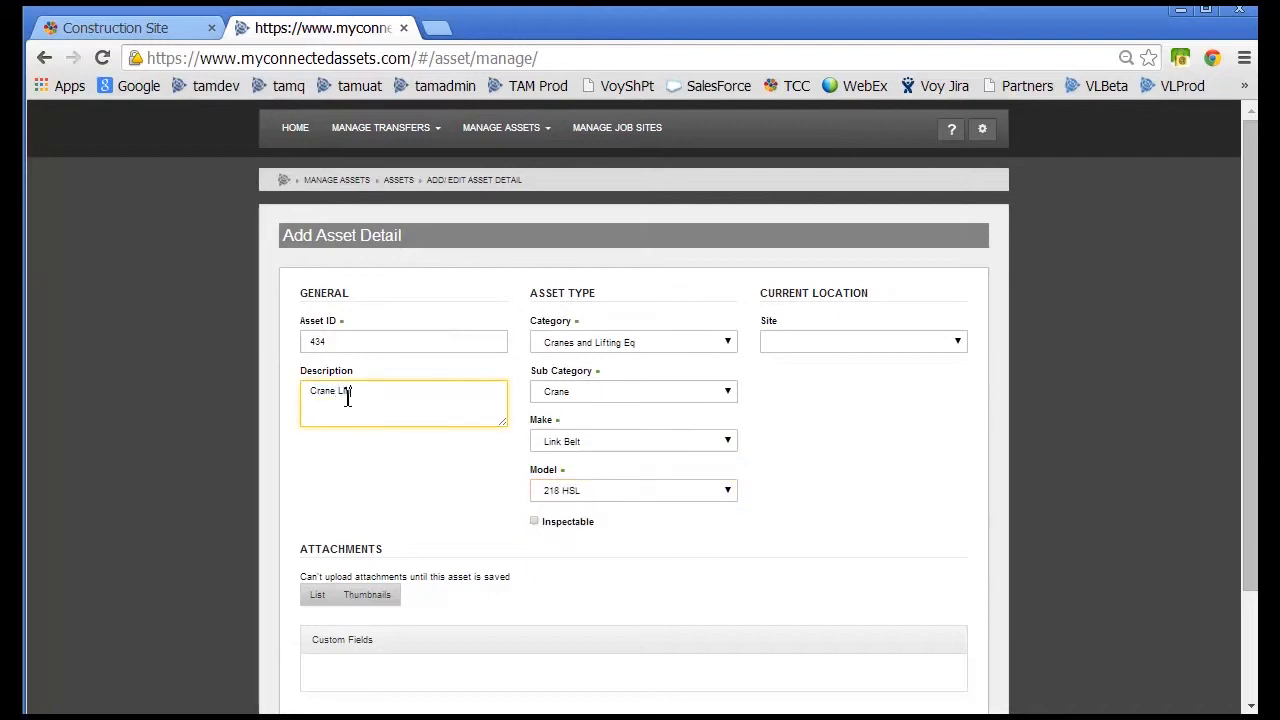
{"action": "type", "text": "lt"}
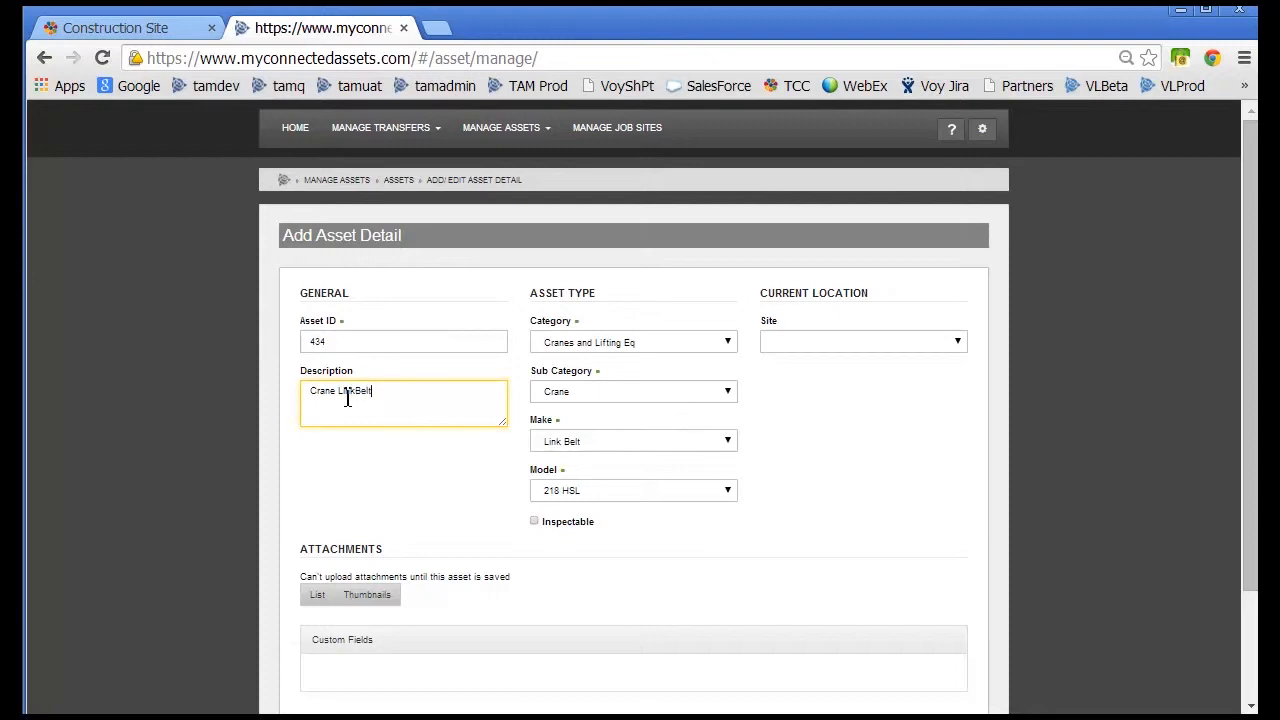
{"action": "type", "text": " 218HSL"}
- Set the crane's current location to the Westminster Office site, boundary Shed
{"action": "left_click", "coordinate": [949, 346]}
{"action": "left_click", "coordinate": [927, 386]}
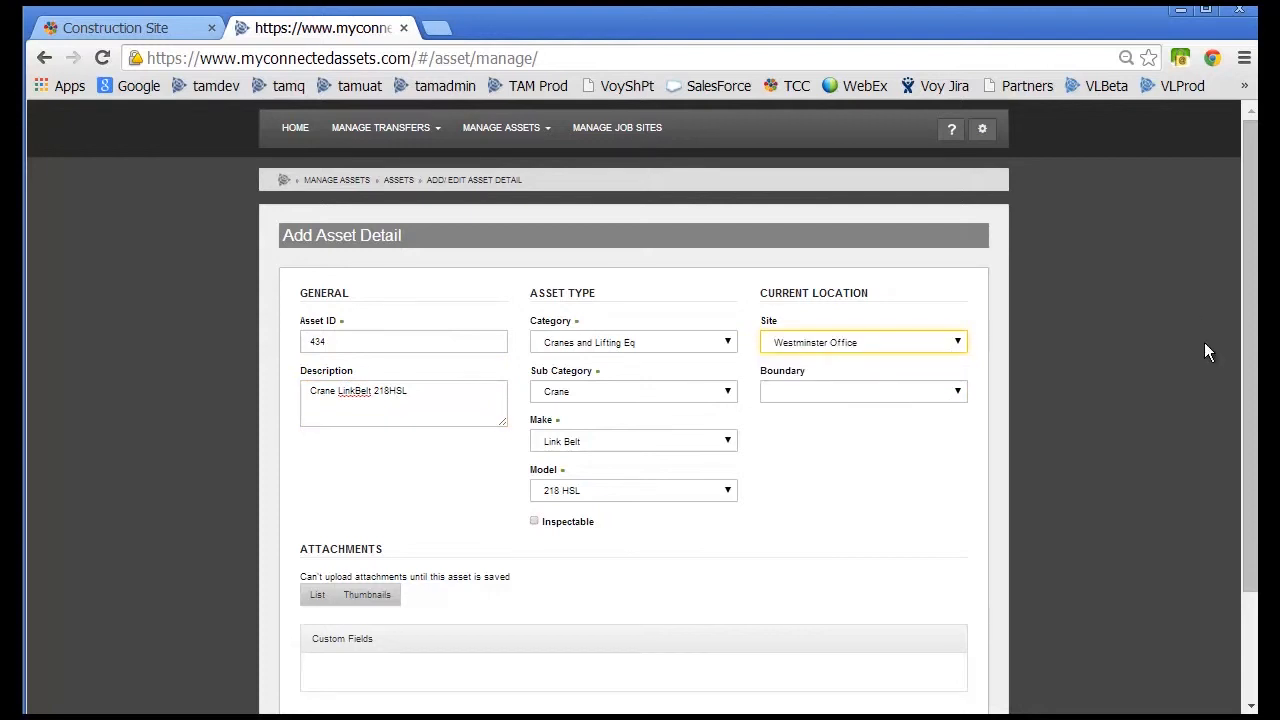
{"action": "left_click", "coordinate": [937, 392]}
{"action": "left_click", "coordinate": [907, 418]}
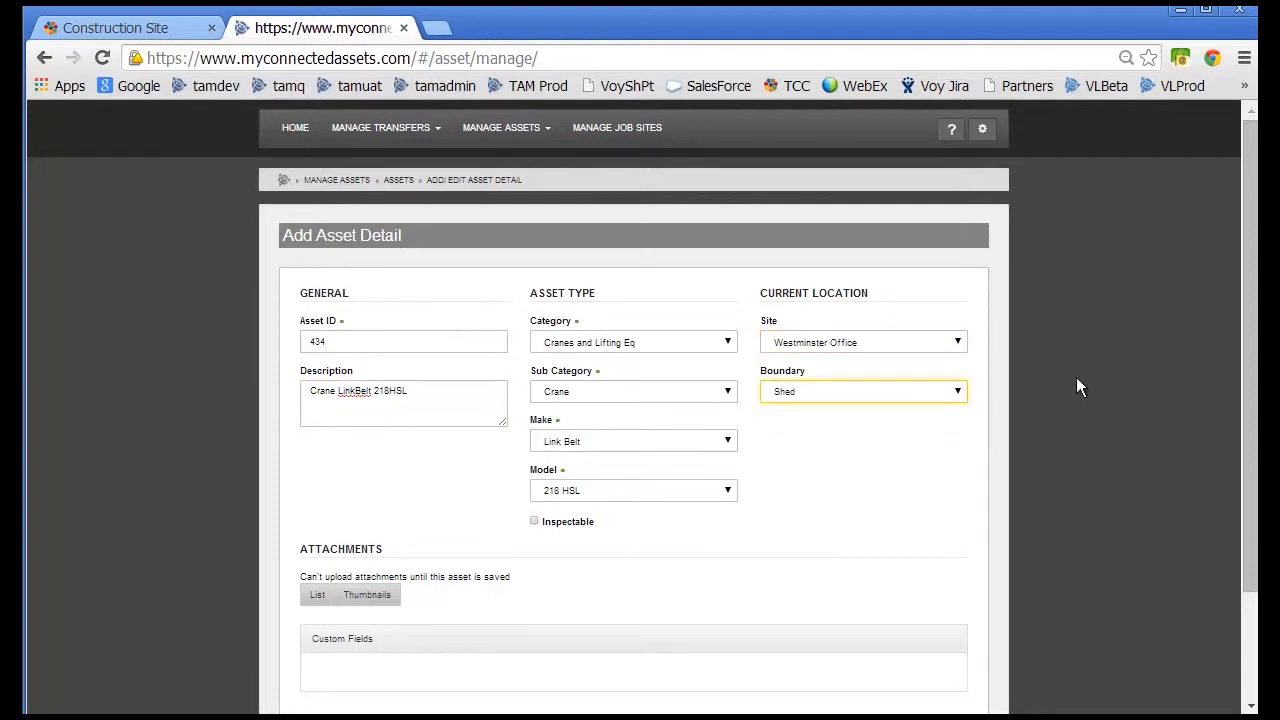
- Save asset 434 while cloning its details into another new asset, and give the clone the ID 438
{"action": "scroll", "coordinate": [1229, 408], "scroll_direction": "down", "scroll_amount": 1}
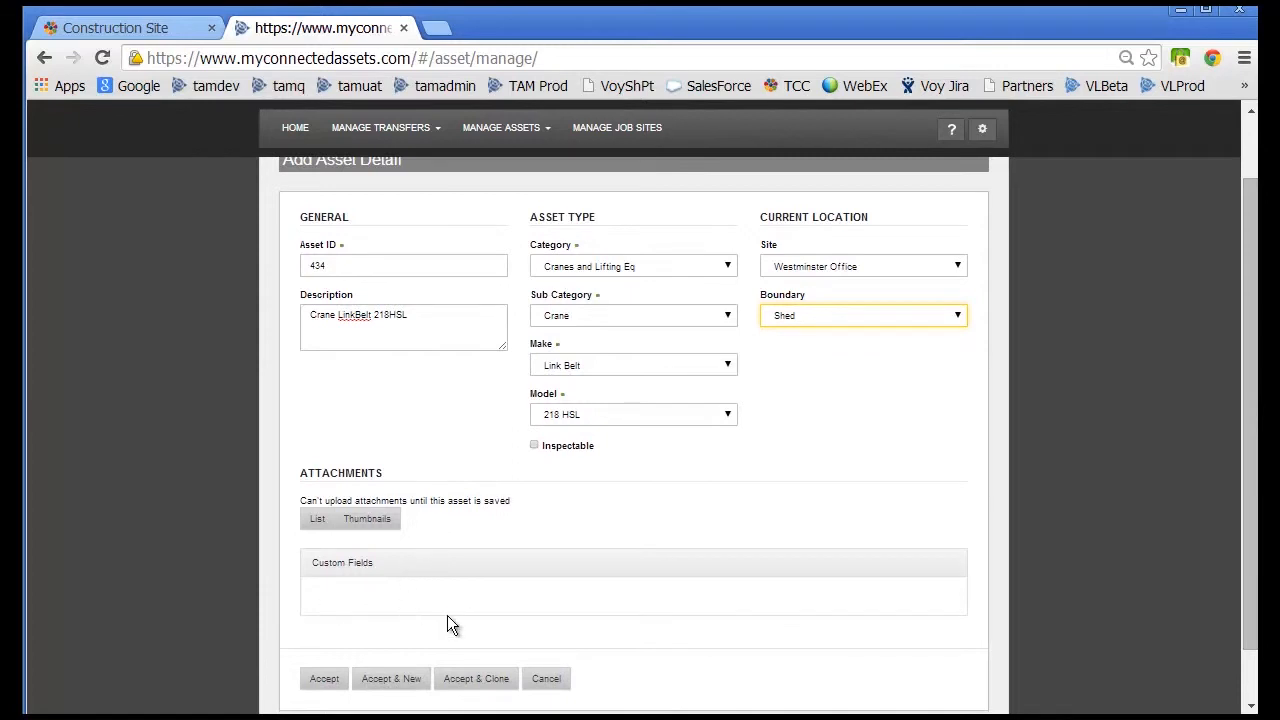
{"action": "left_click", "coordinate": [479, 682]}
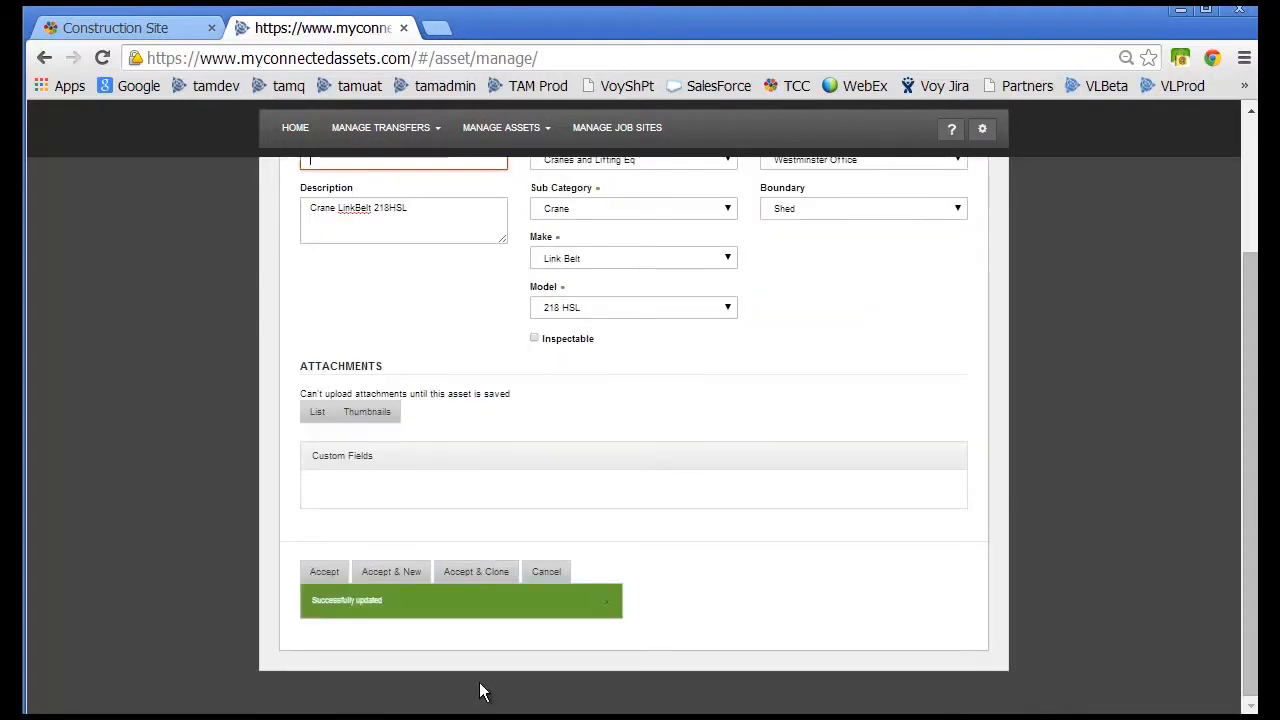
{"action": "left_click_drag", "start_coordinate": [1255, 453], "coordinate": [1254, 434]}
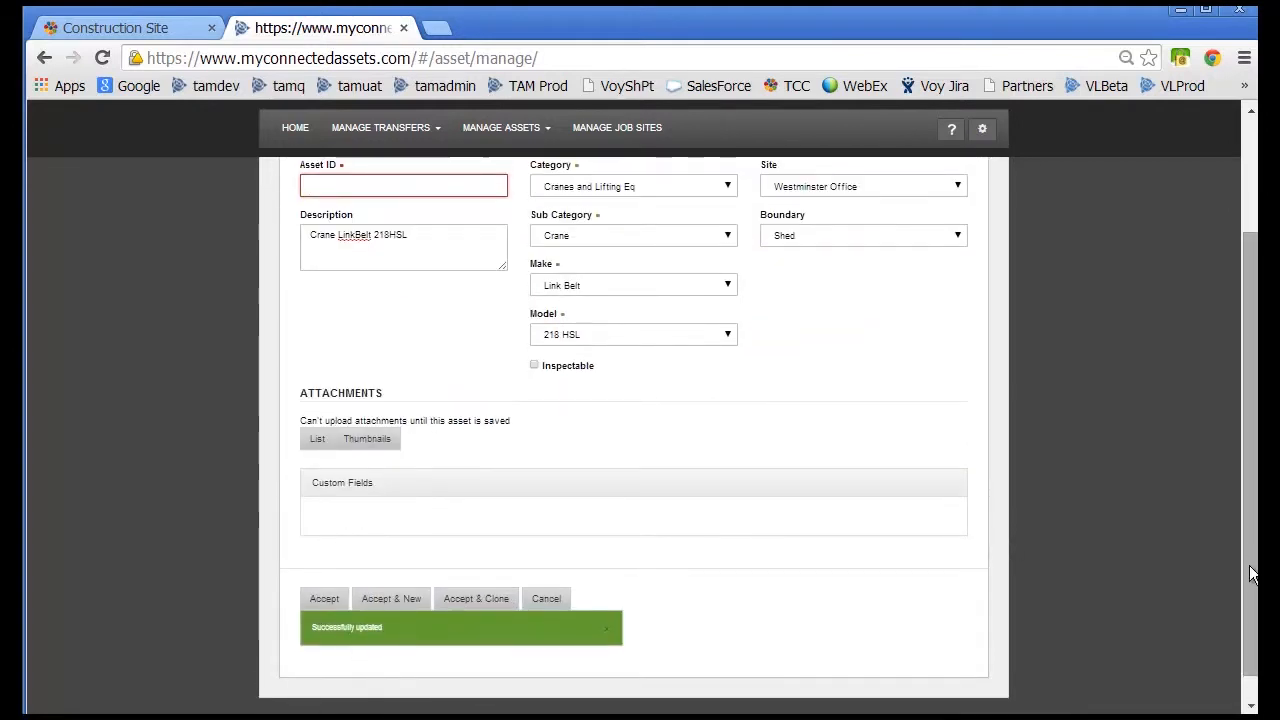
{"action": "left_click_drag", "start_coordinate": [1253, 570], "coordinate": [1253, 458]}
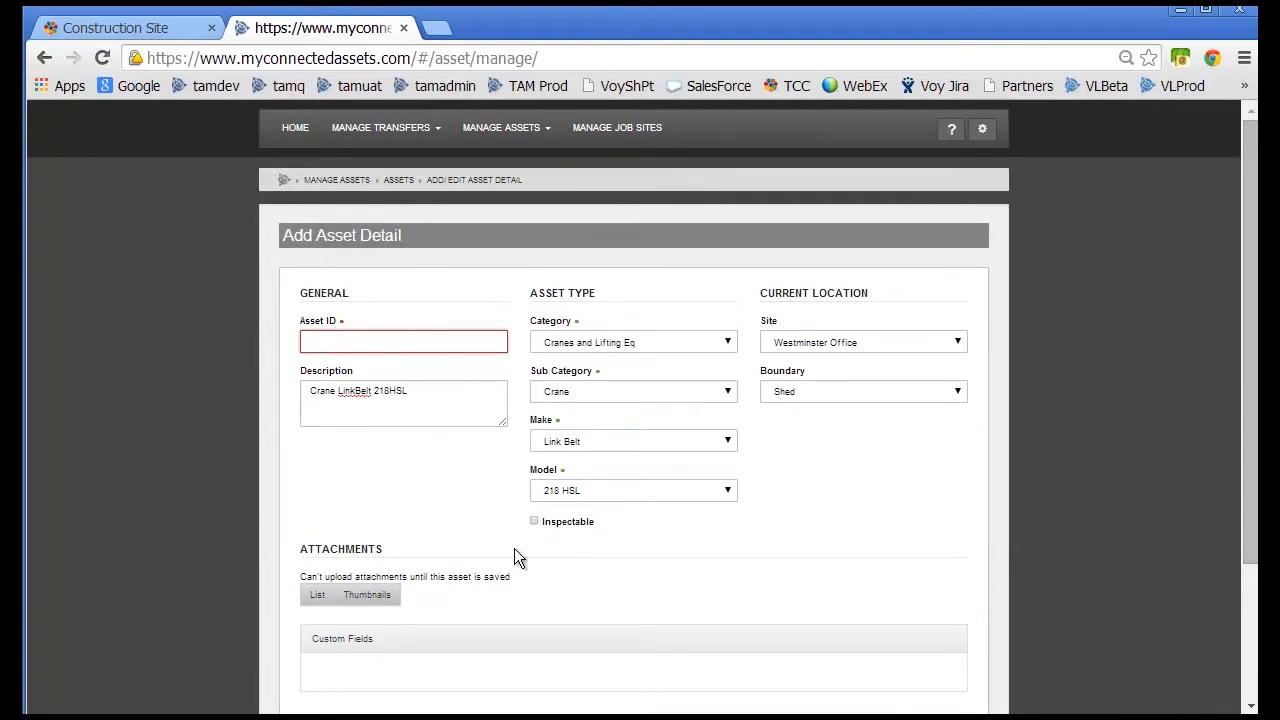
{"action": "type", "text": "438"}
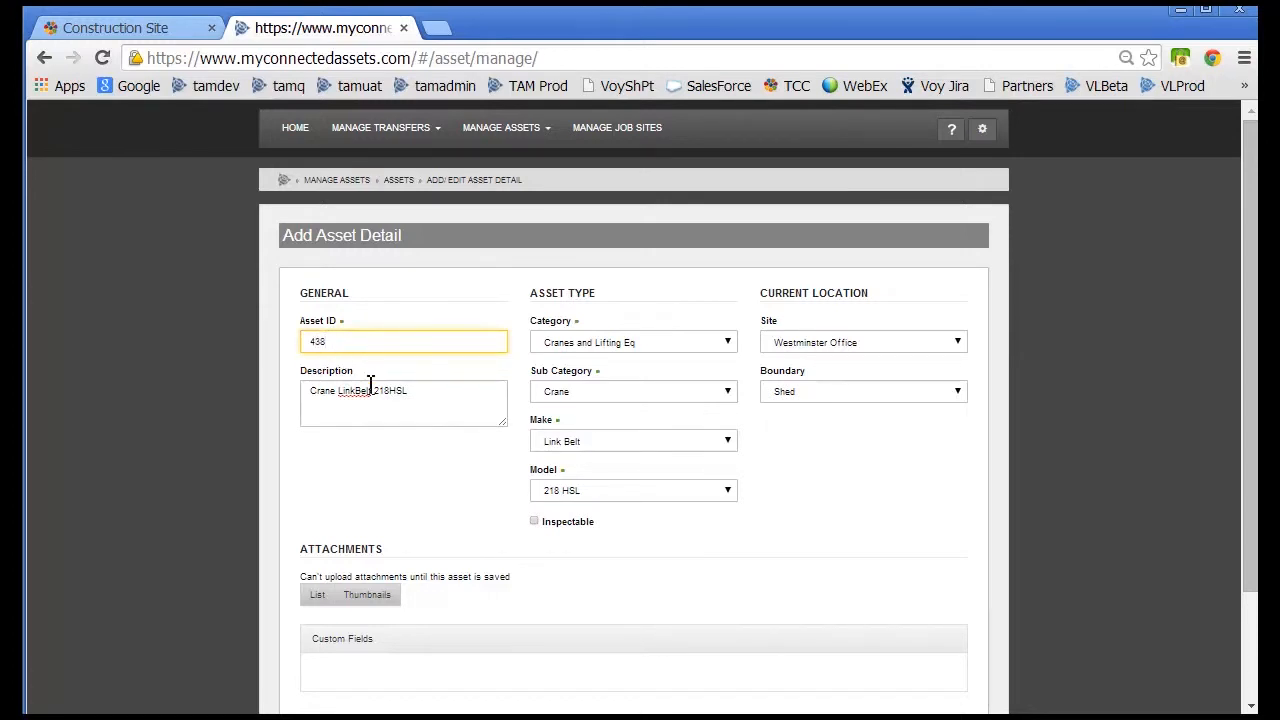
- Change the model of the cloned crane 438 to LS 518
{"action": "left_click", "coordinate": [362, 409]}
{"action": "left_click", "coordinate": [729, 490]}
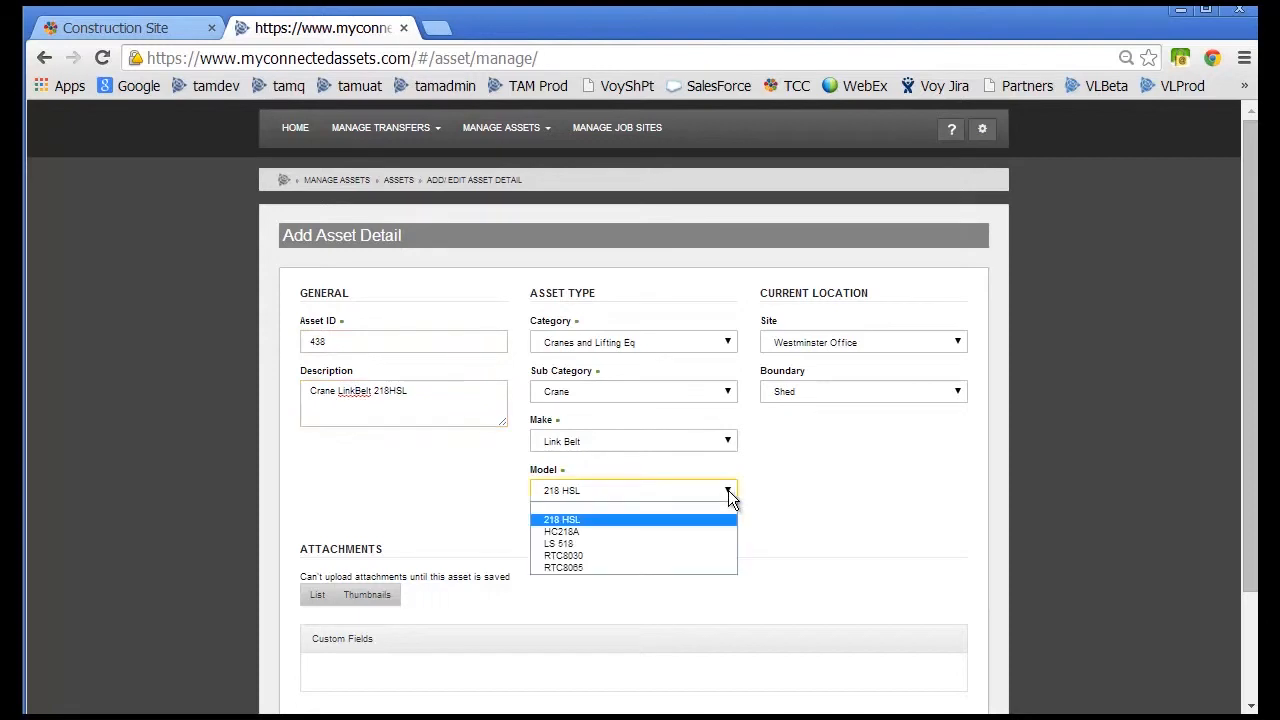
{"action": "left_click", "coordinate": [682, 543]}
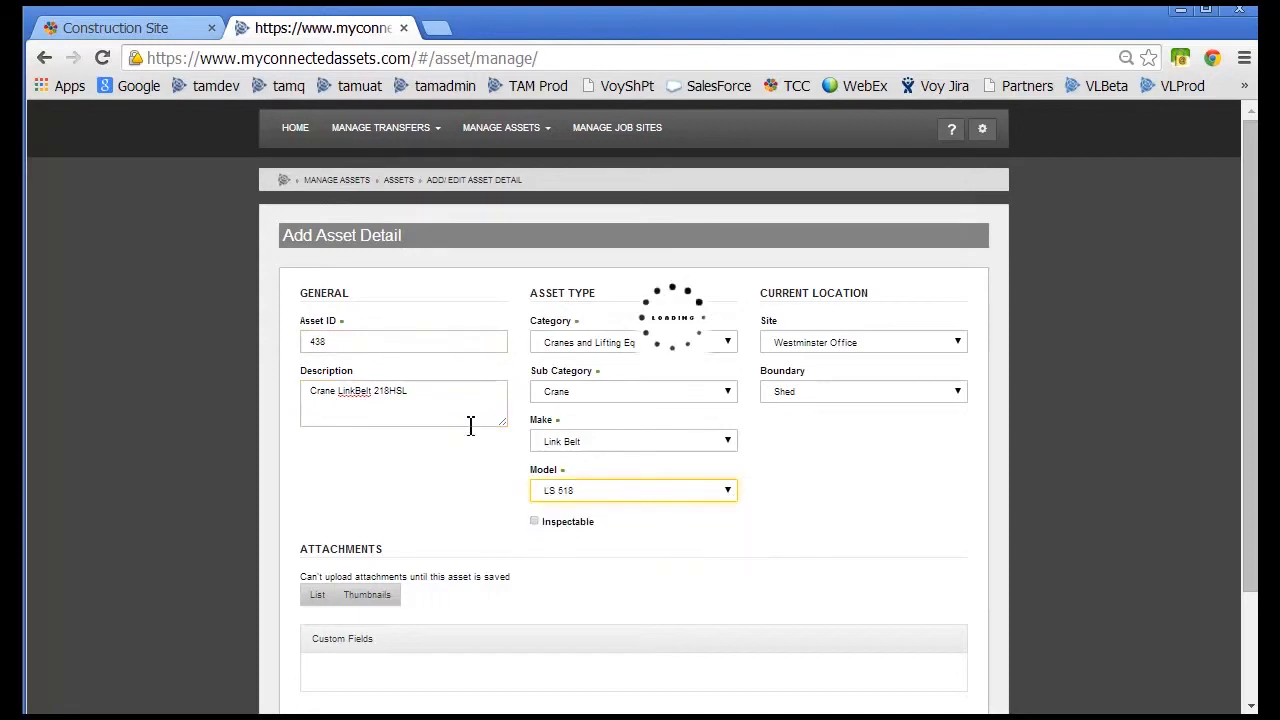
- Change the clone's description to "Crane LinkBelt LS518" and save the asset, returning to the asset list
{"action": "left_click_drag", "start_coordinate": [437, 398], "coordinate": [375, 398]}
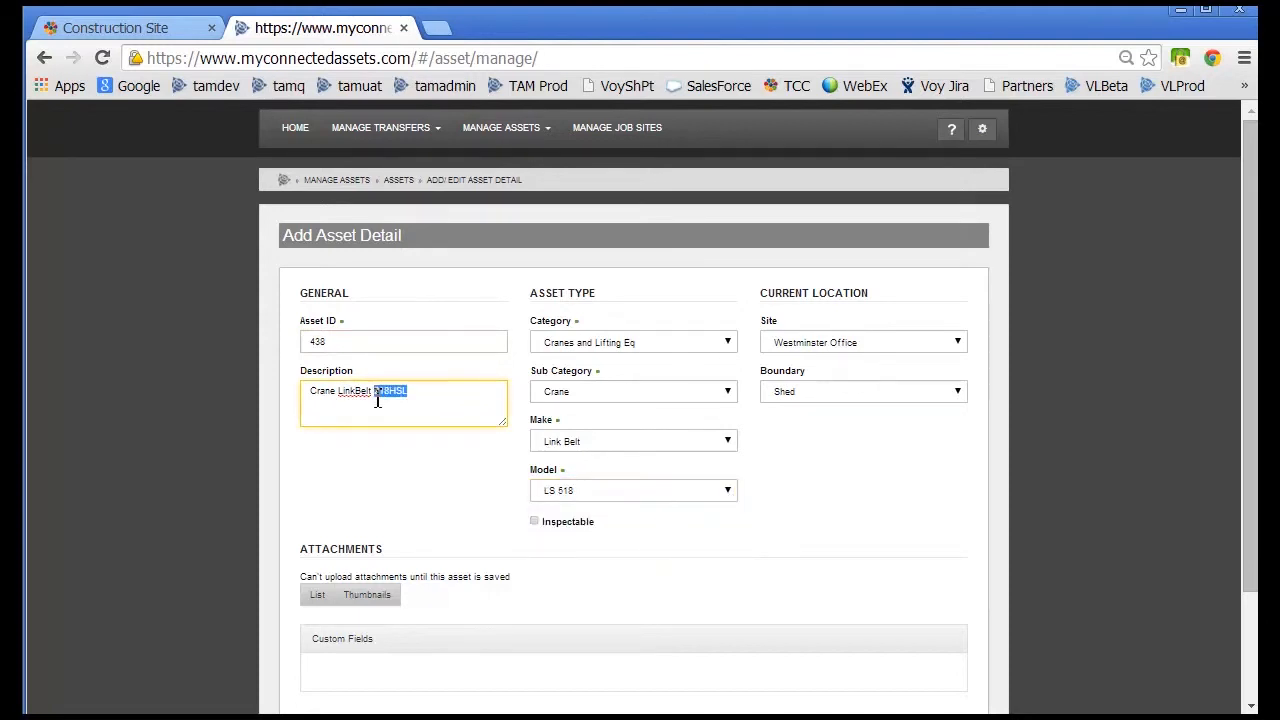
{"action": "type", "text": "LS518"}
{"action": "scroll", "coordinate": [1000, 530], "scroll_direction": "down", "scroll_amount": 3}
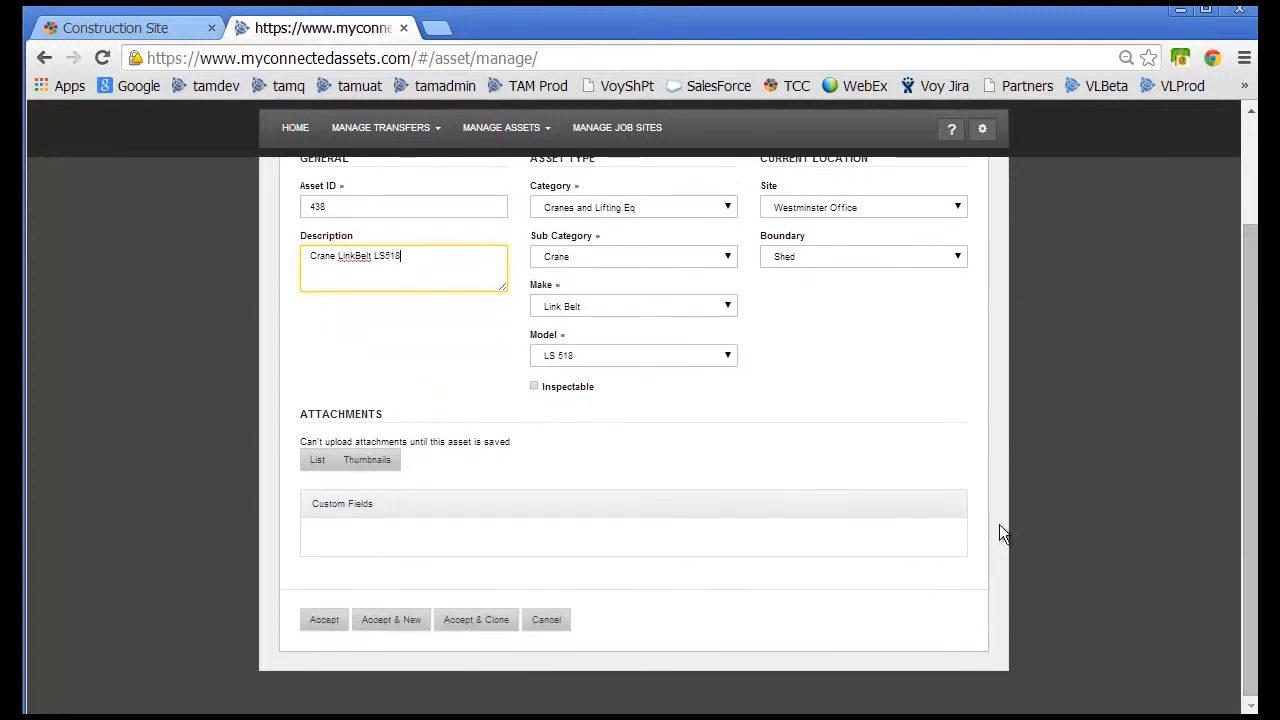
{"action": "left_click", "coordinate": [322, 620]}
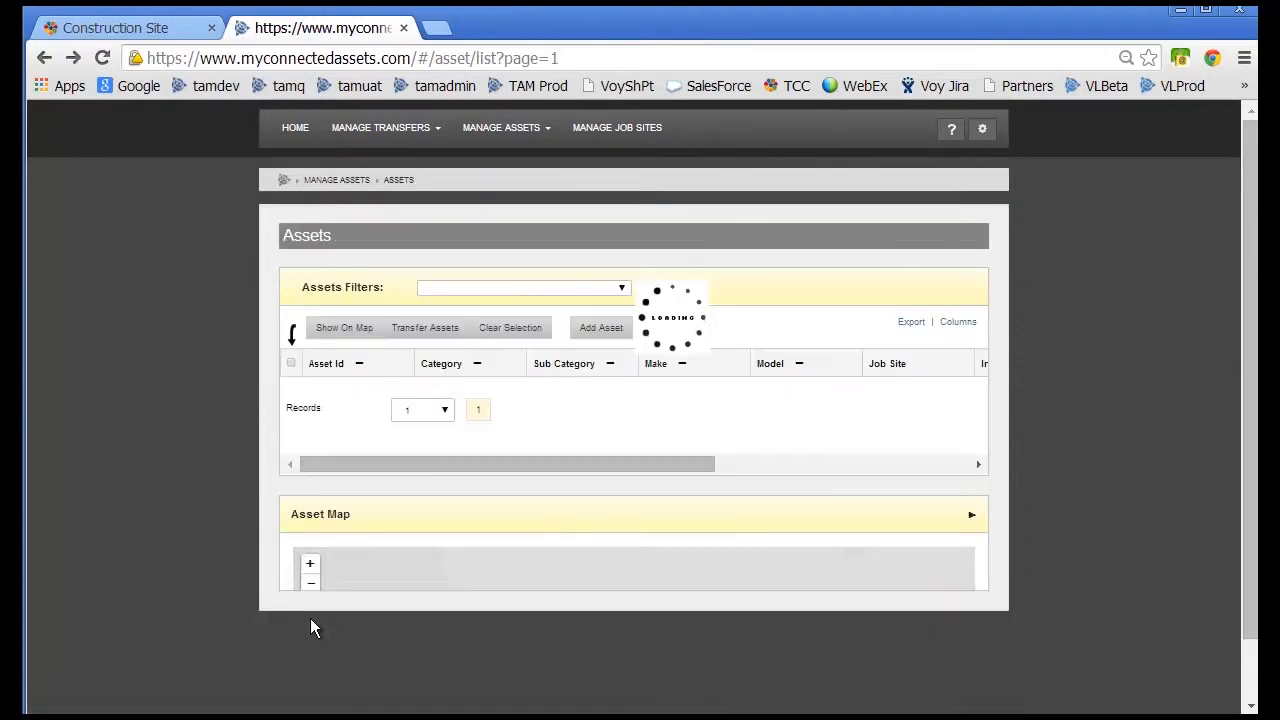